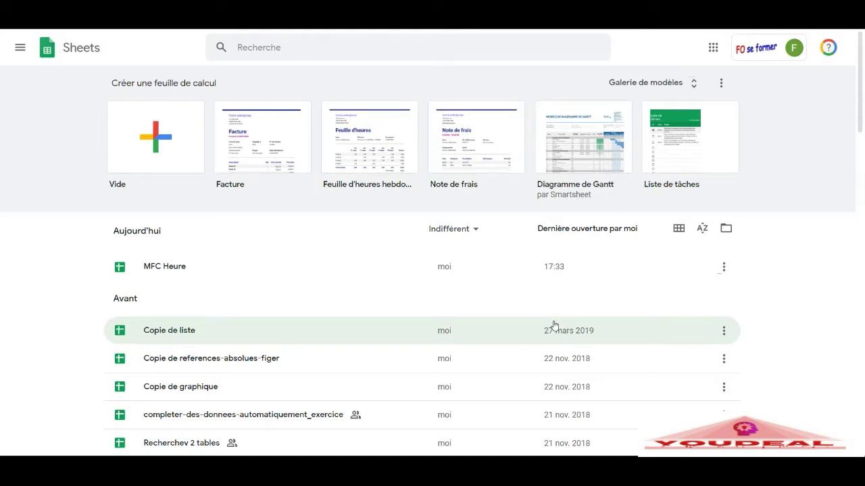
Open MFC Heure, change A2 from 17:00 to 08:00, and tick that row's Etat checkbox.
left_click(183, 267)
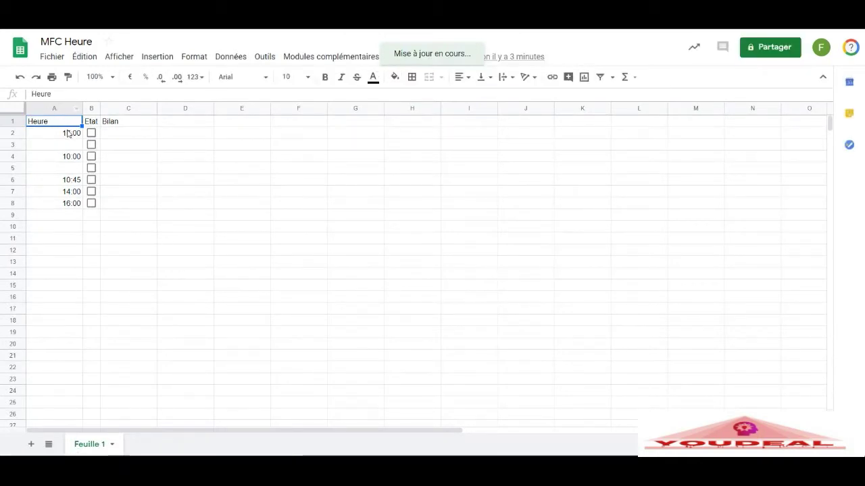
left_click(65, 135)
type("08")
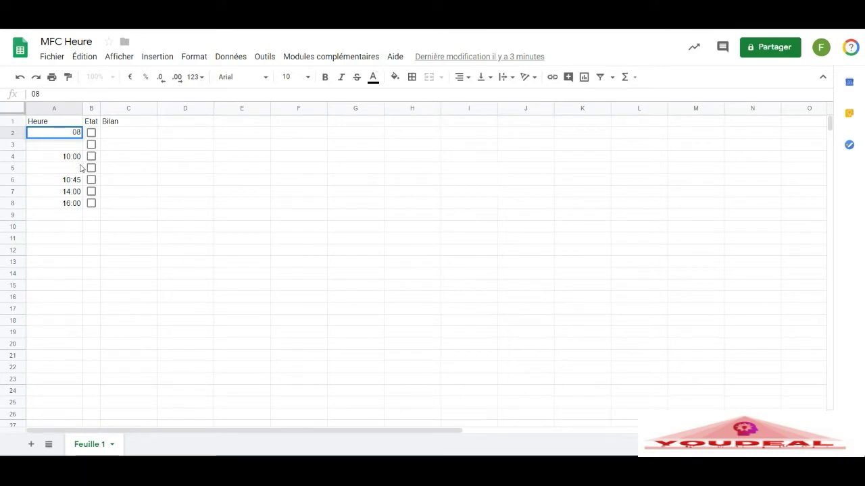
type(":00")
key("Return")
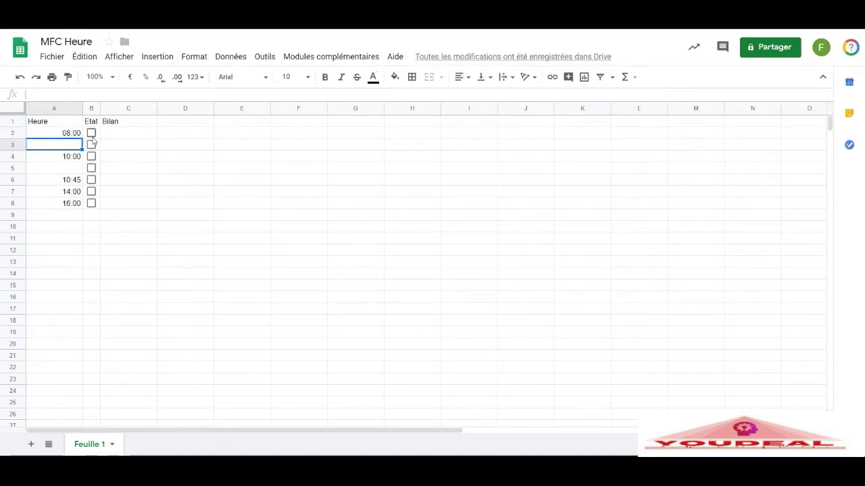
left_click(91, 133)
left_click(92, 133)
left_click(91, 133)
left_click(91, 133)
left_click(123, 137)
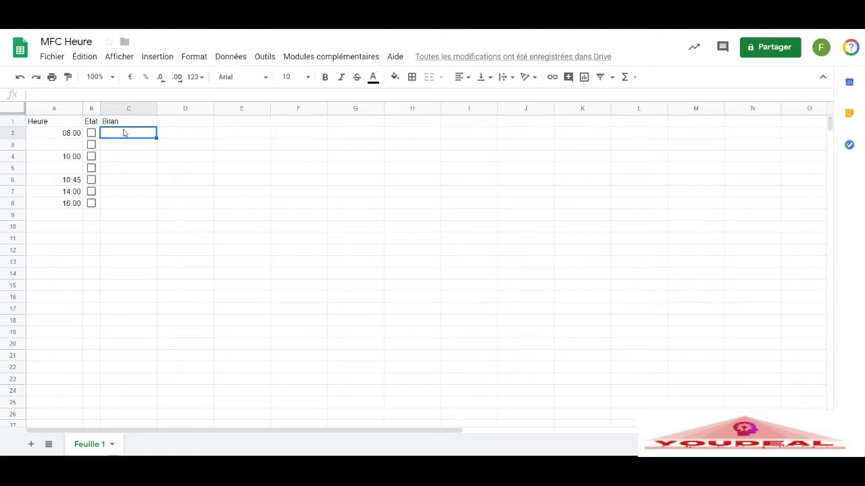
Open the conditional formatting pane for C2 from the Format menu, then select F3.
left_click(195, 58)
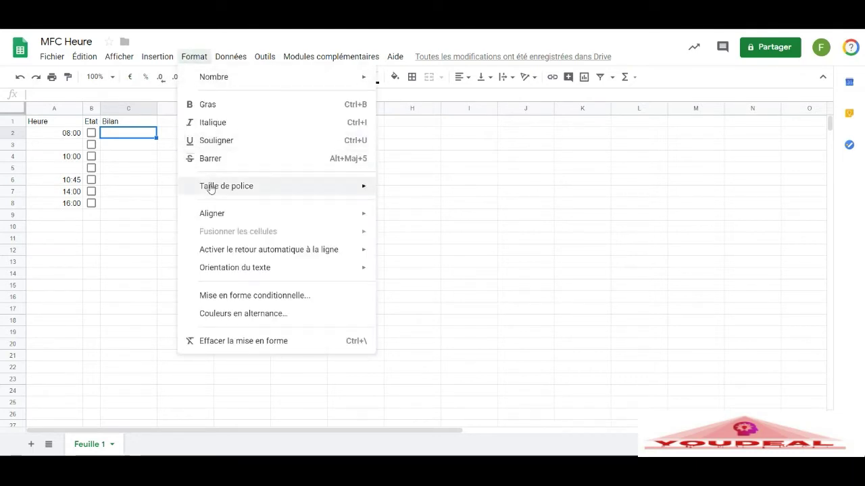
left_click(236, 295)
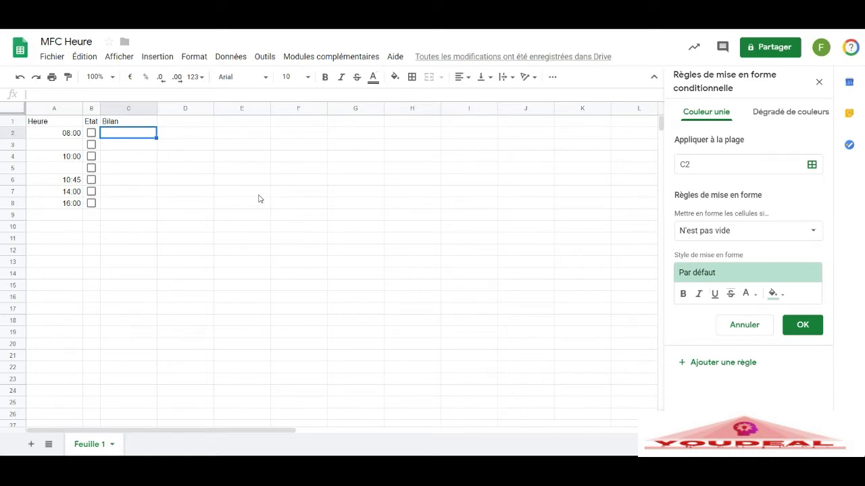
left_click(302, 148)
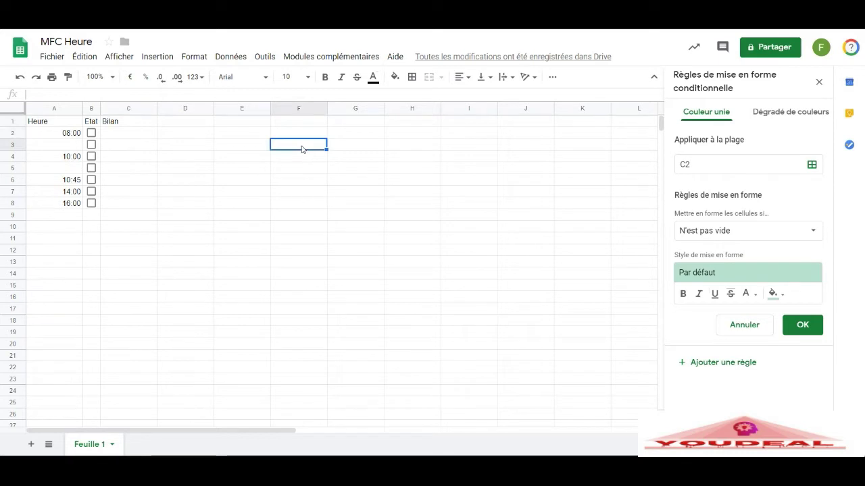
Enter sample times 08:00, 12:00 and 17:00 in F3:F5 and select that range.
type("08:")
type("00")
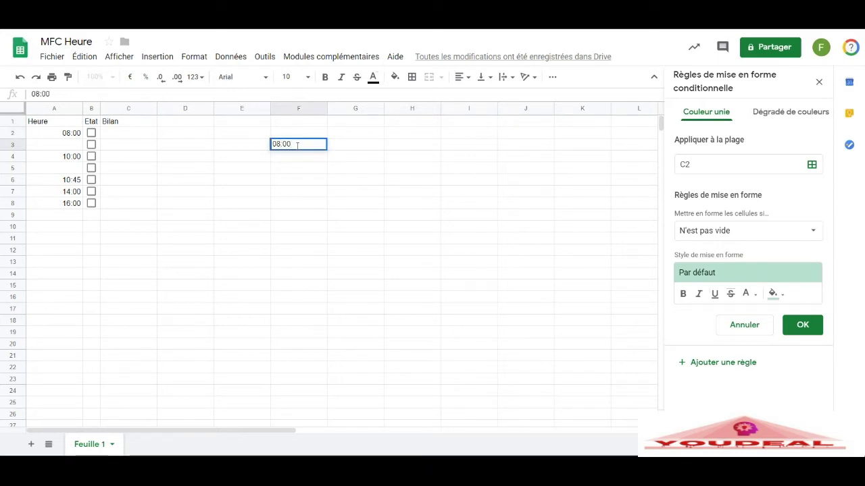
key("Return")
type("12")
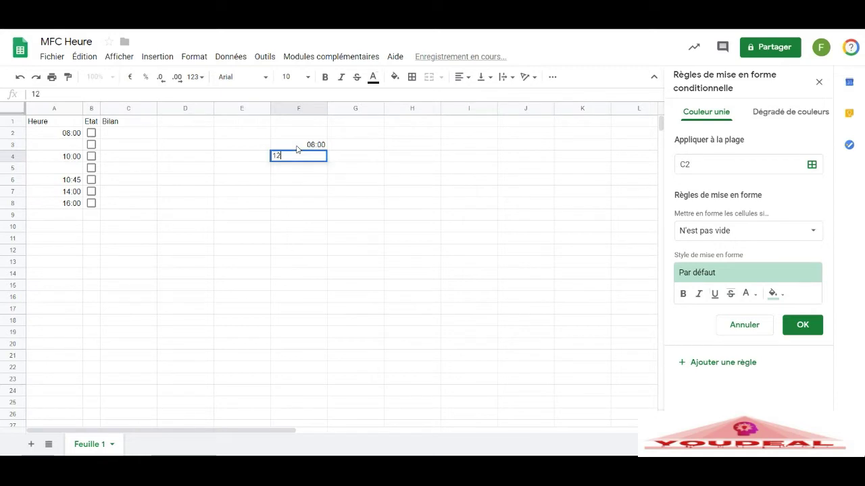
type(":00")
key("Return")
type("17:00")
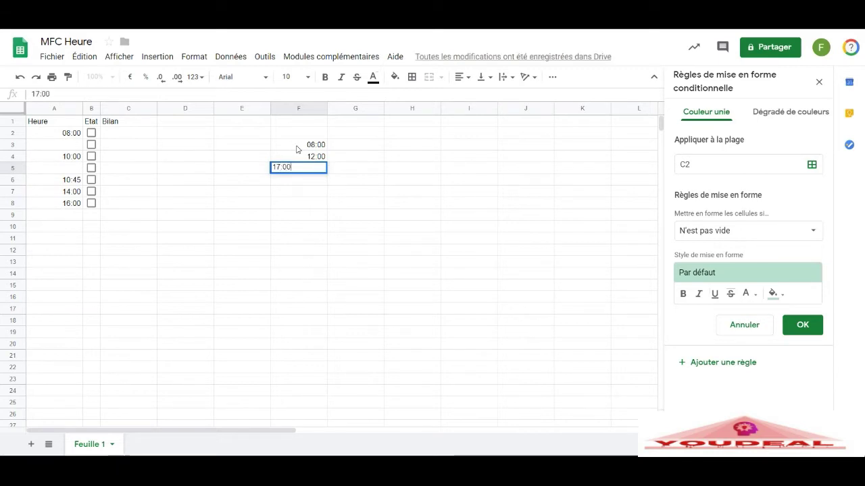
key("Return")
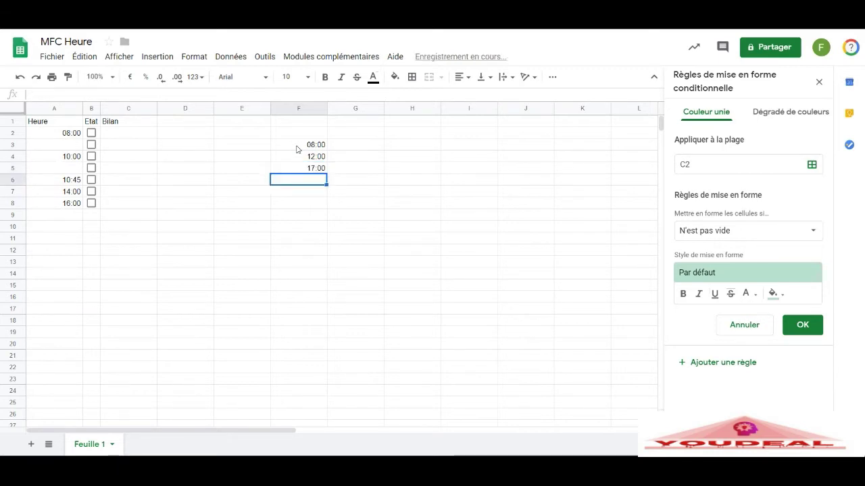
left_click(304, 145)
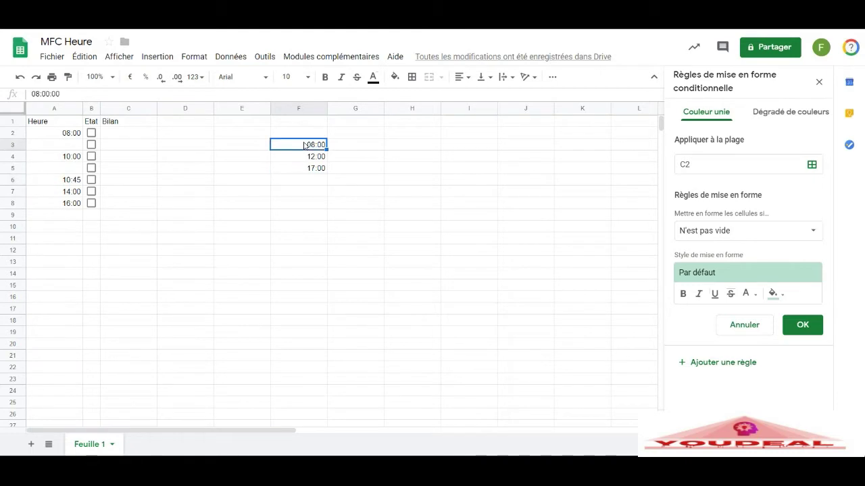
left_click_drag(305, 145, 292, 168)
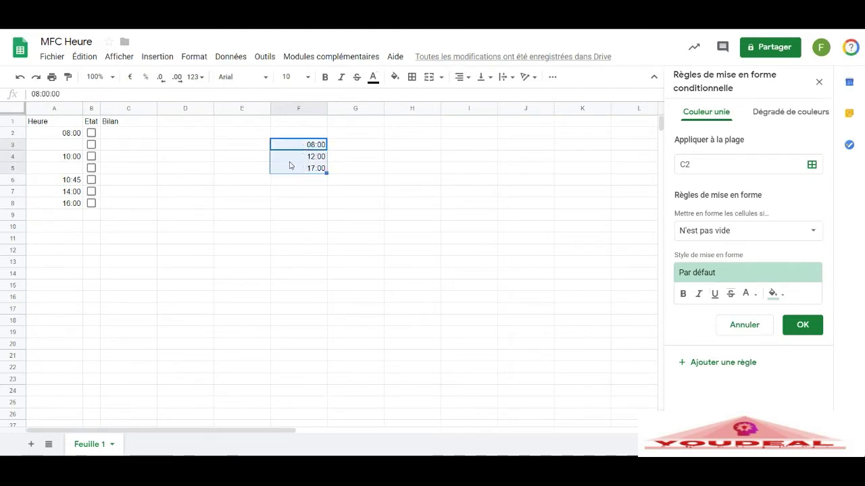
left_click(196, 78)
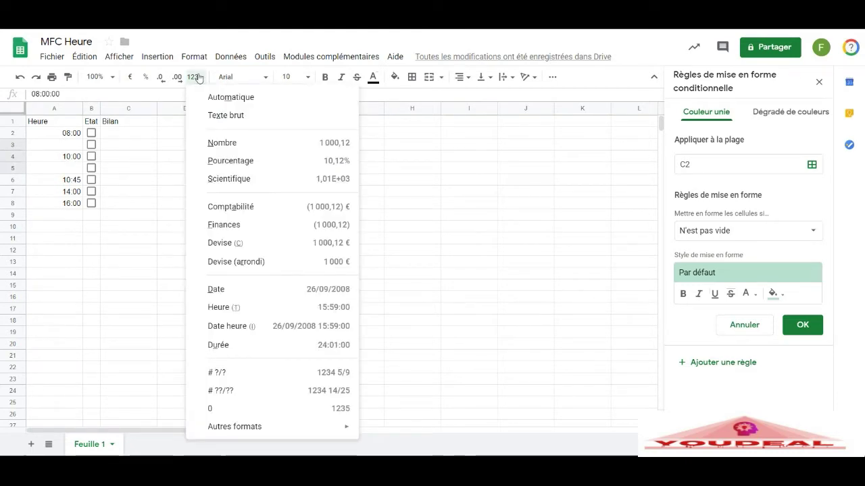
Format F3:F5 as Nombre, showing 0,33, 0,50 and 0,71, and inspect each value.
left_click(213, 145)
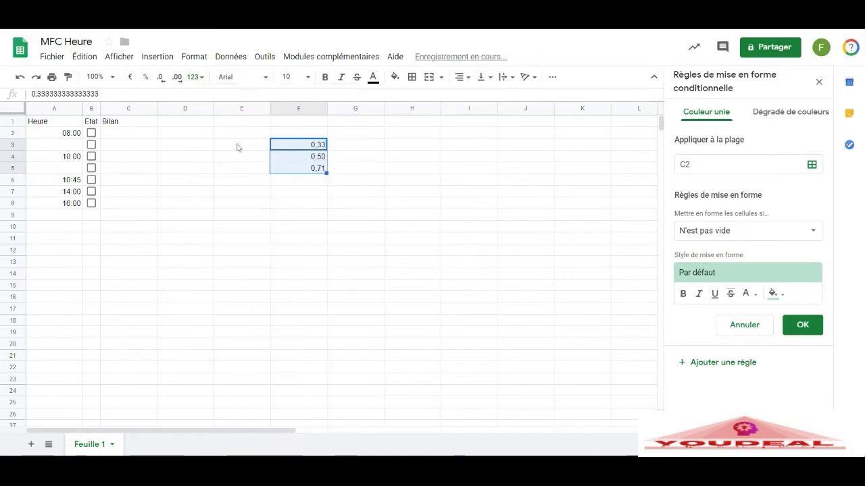
left_click(349, 157)
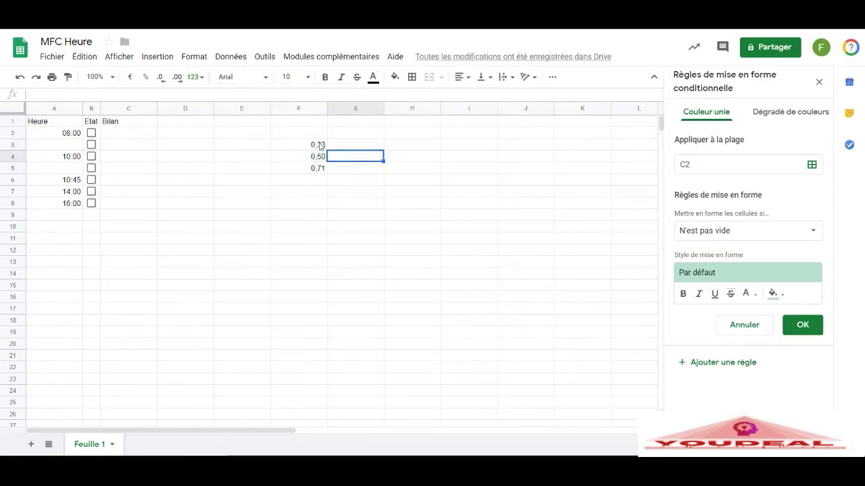
left_click(319, 145)
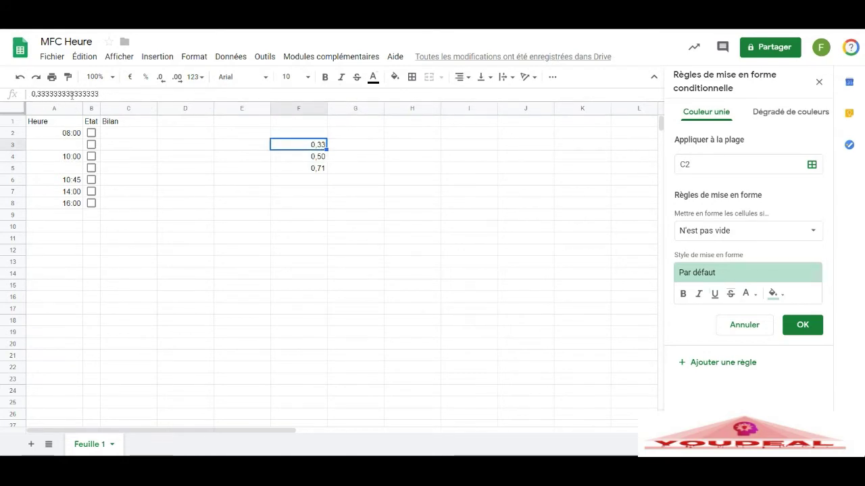
left_click(317, 158)
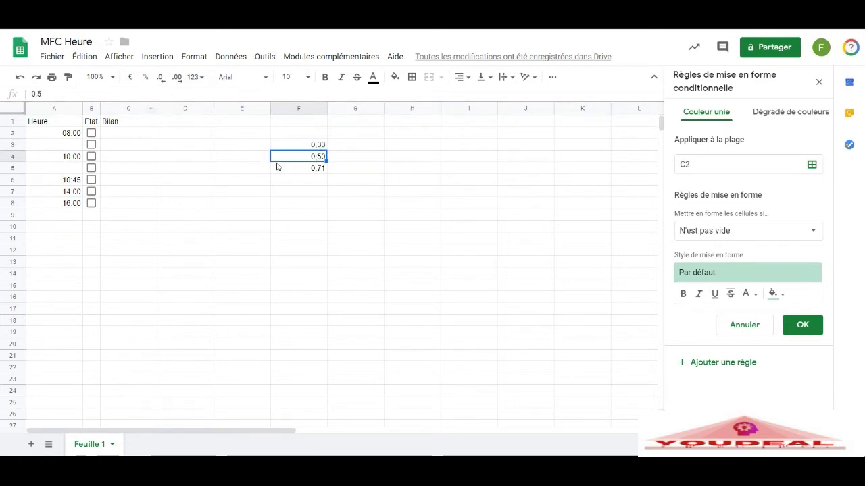
left_click(298, 169)
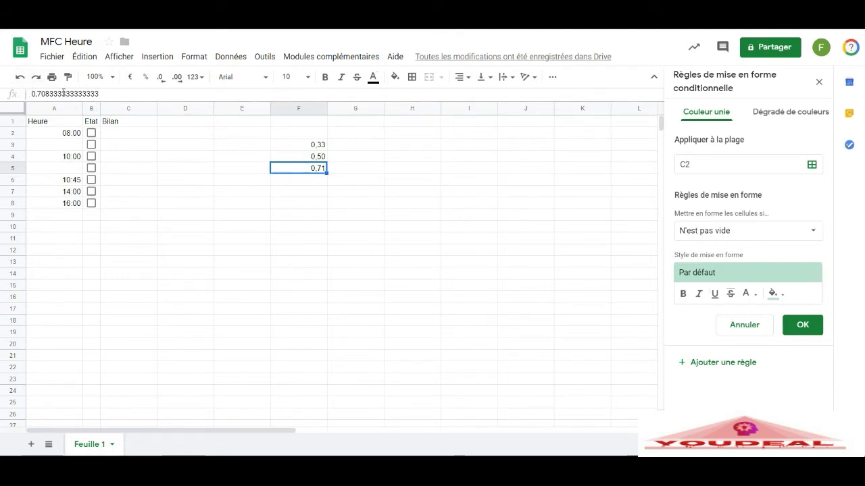
left_click(310, 196)
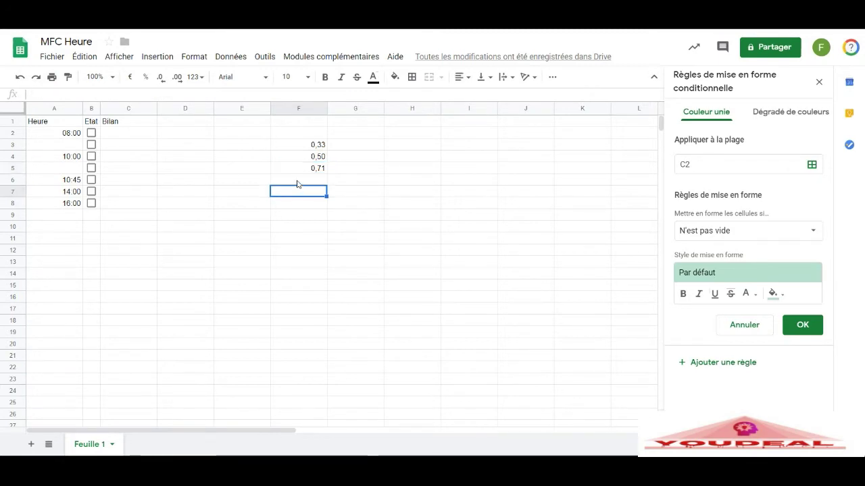
Reselect the decimal values in F3:F5 for another number format.
left_click(311, 148)
left_click_drag(310, 148, 311, 169)
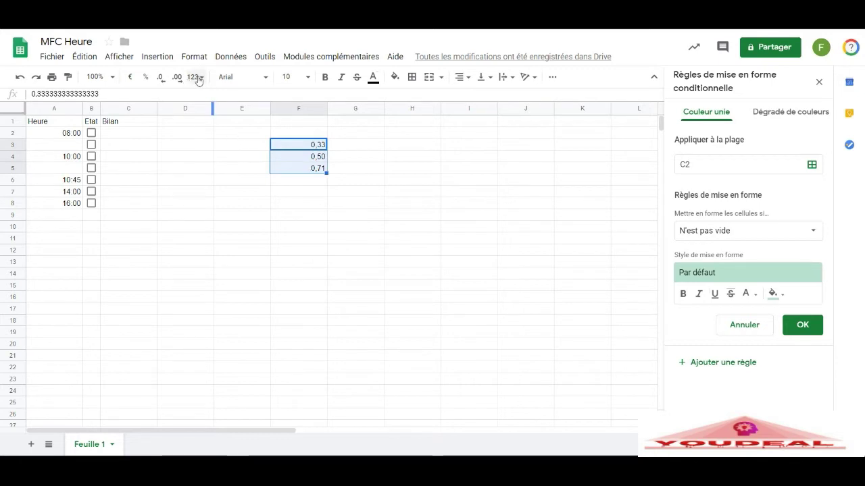
left_click(196, 80)
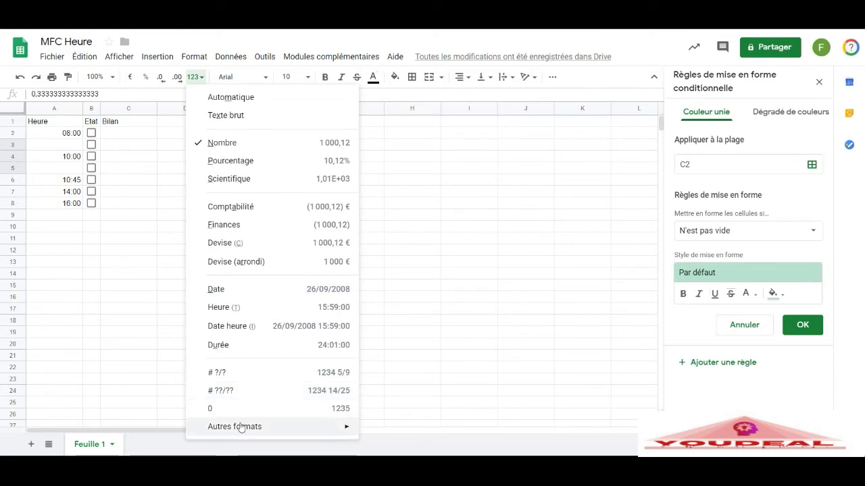
Apply the custom '# ?/?' fraction format to F3:F5, showing 1/3, 1/2 and 5/7.
mouse_move(241, 427)
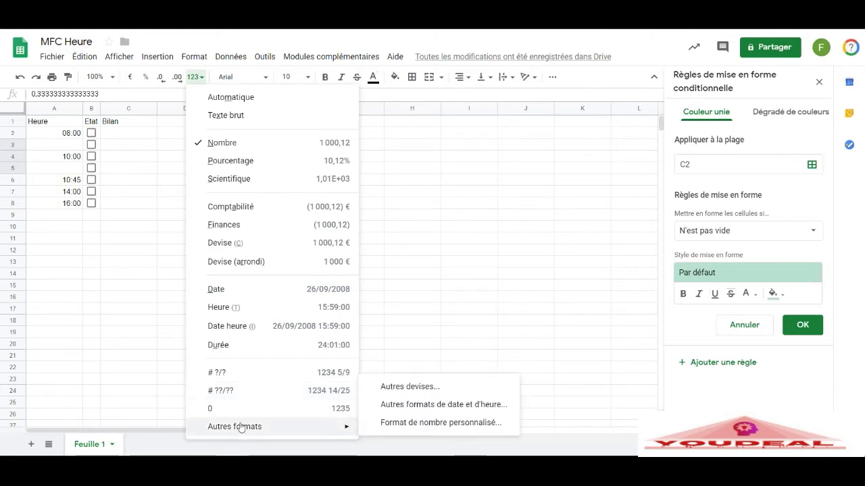
left_click(431, 423)
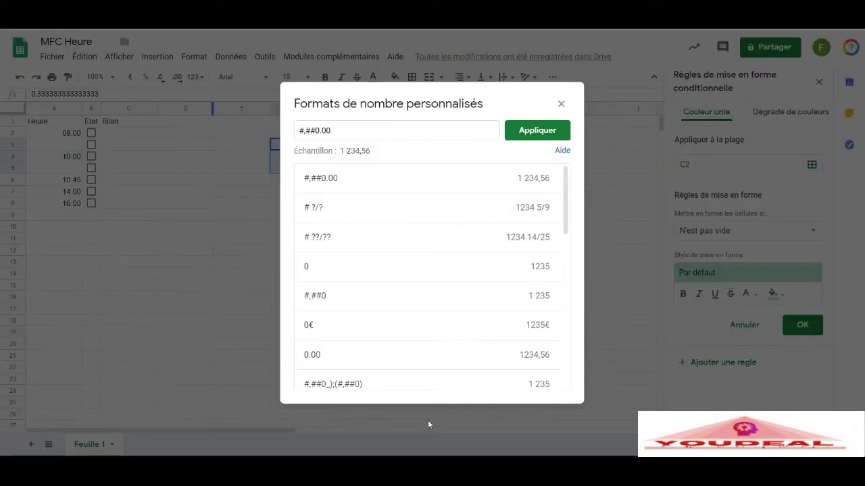
mouse_move(565, 201)
left_mouse_down()
mouse_move(573, 348)
mouse_move(566, 185)
left_mouse_up()
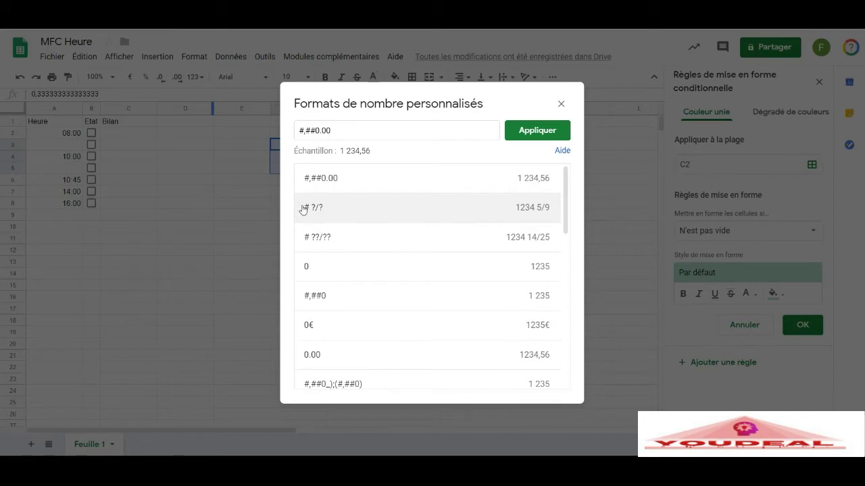
left_click(546, 205)
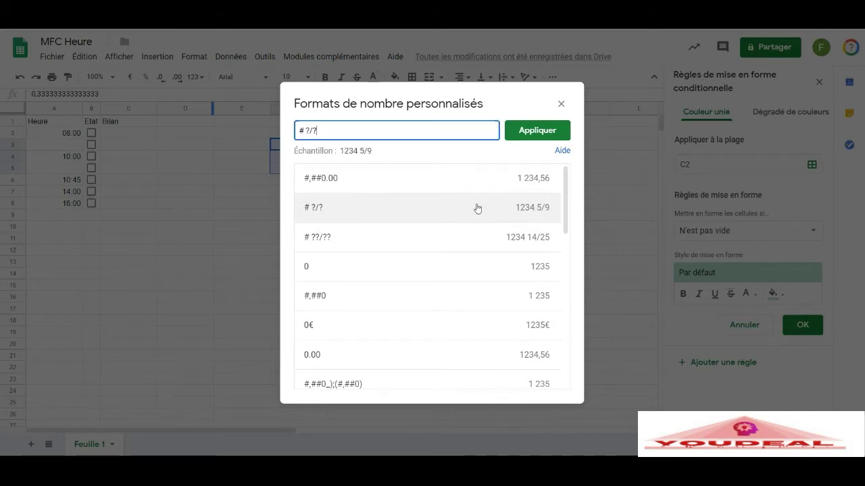
left_click(541, 131)
left_click(355, 193)
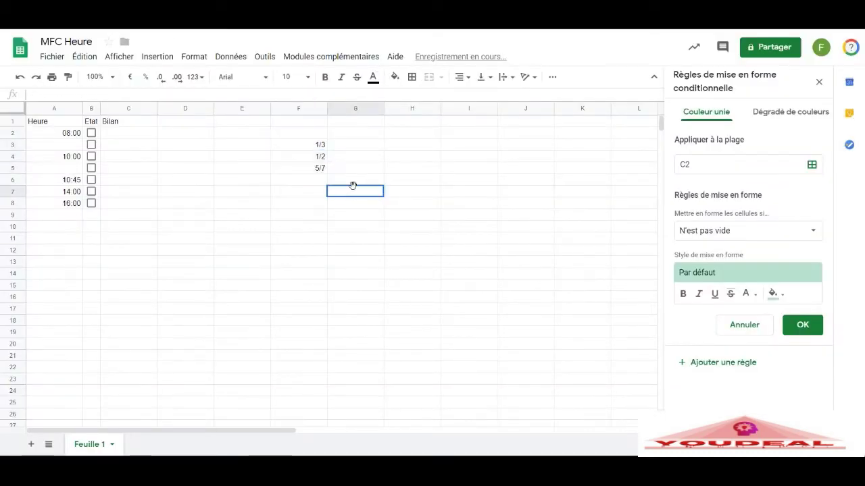
left_click(302, 148)
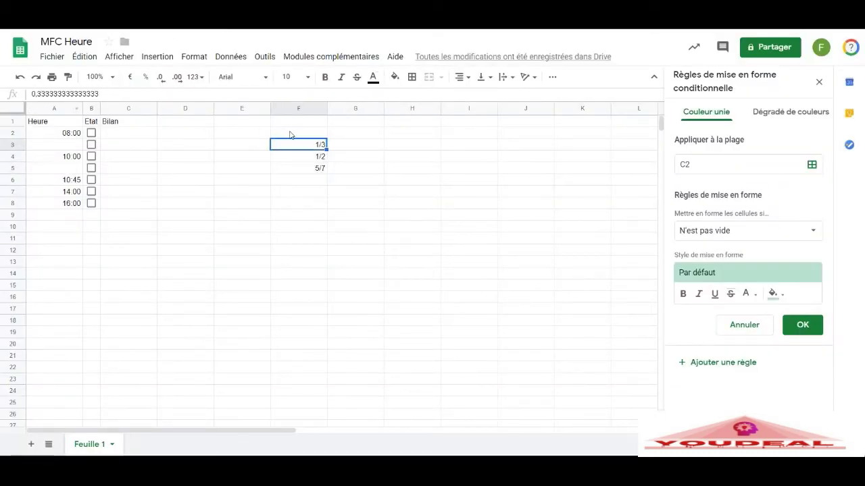
left_click(287, 158)
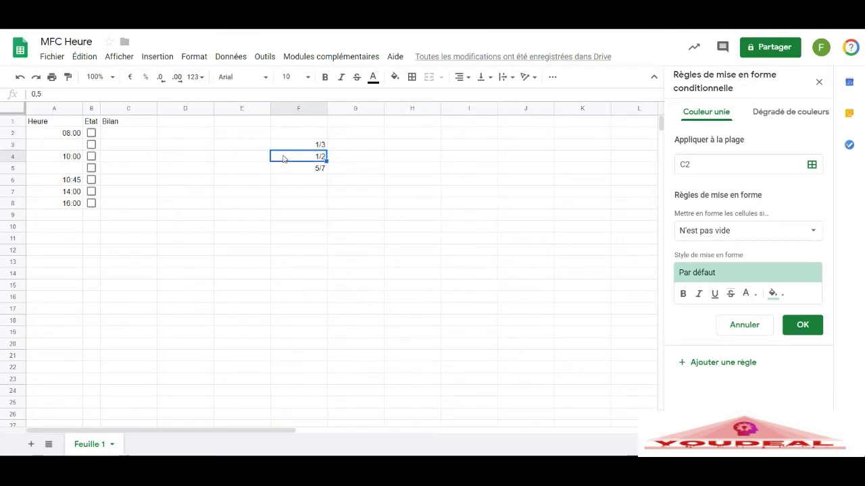
left_click(313, 171)
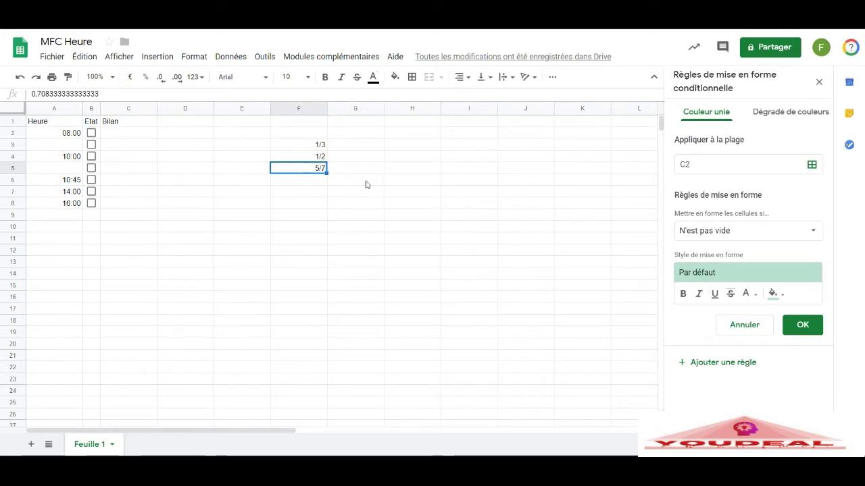
left_click(119, 135)
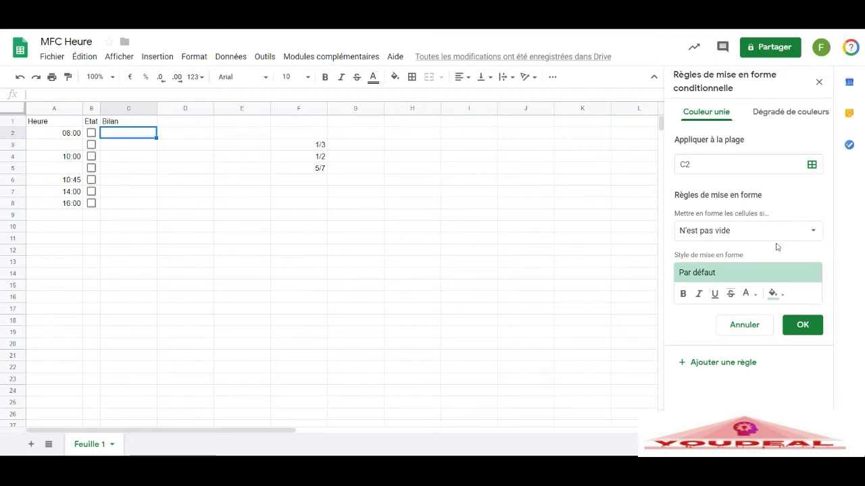
left_click(813, 234)
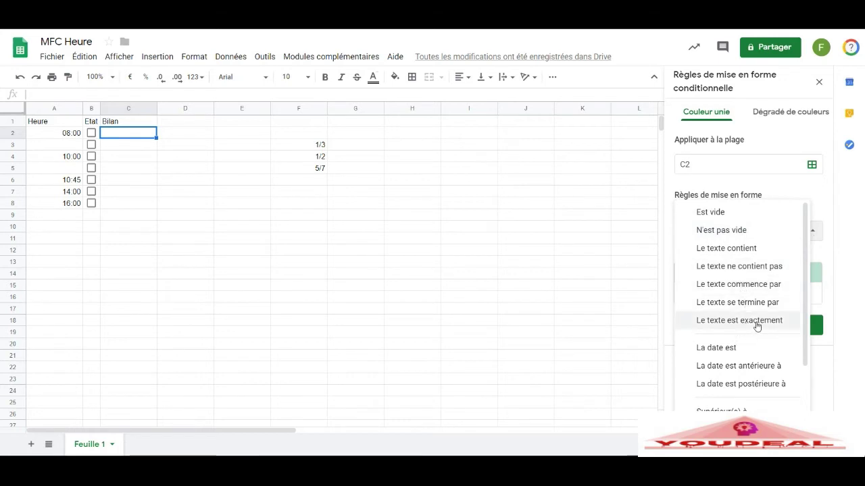
Set the C2 rule condition to 'La formule personnalisée est' and begin the formula =et(A2>.
left_click_drag(805, 304, 805, 395)
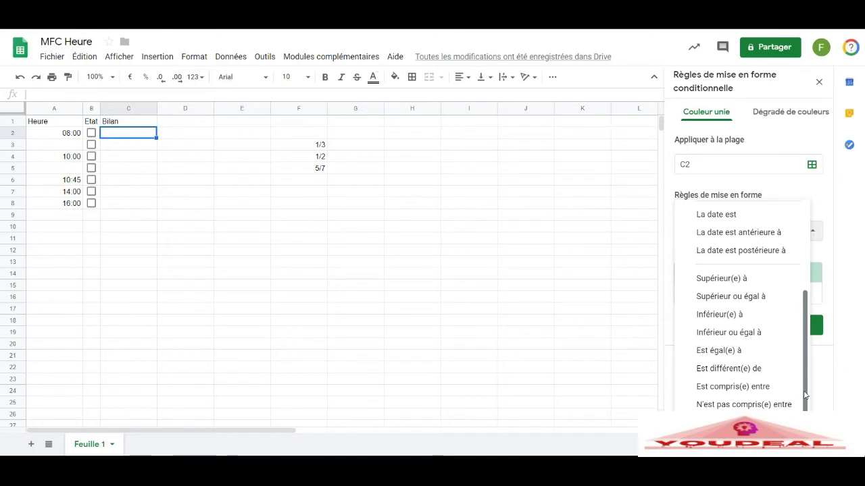
mouse_move(805, 395)
left_mouse_down()
mouse_move(797, 308)
mouse_move(800, 408)
left_mouse_up()
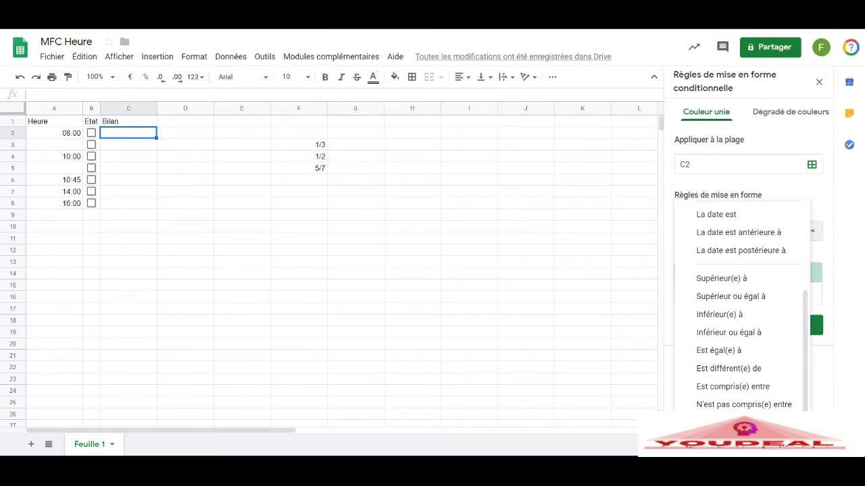
left_click(742, 422)
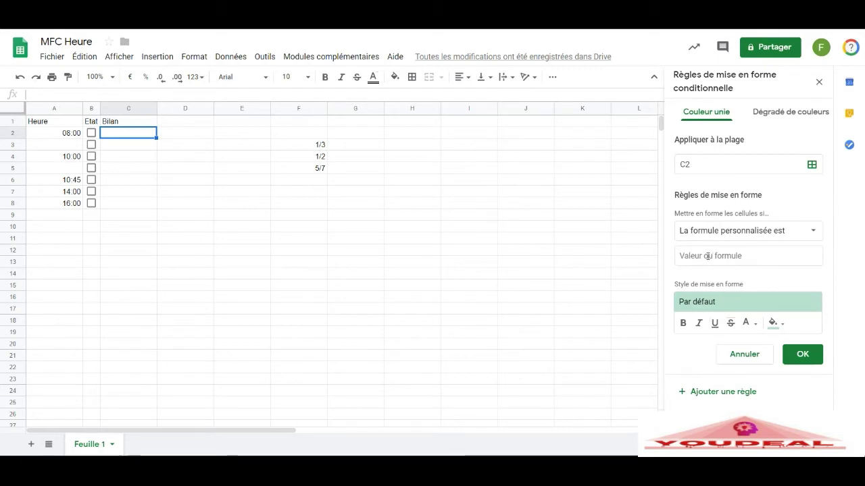
left_click(708, 256)
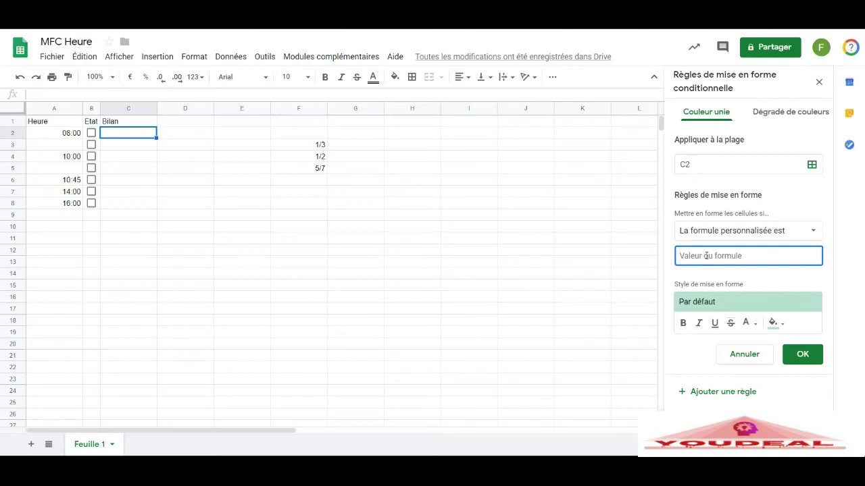
type("=")
type("et")
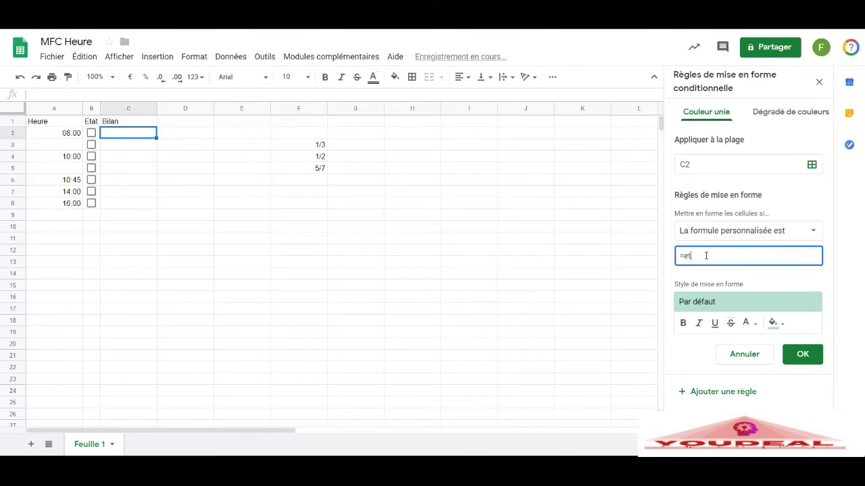
type("(")
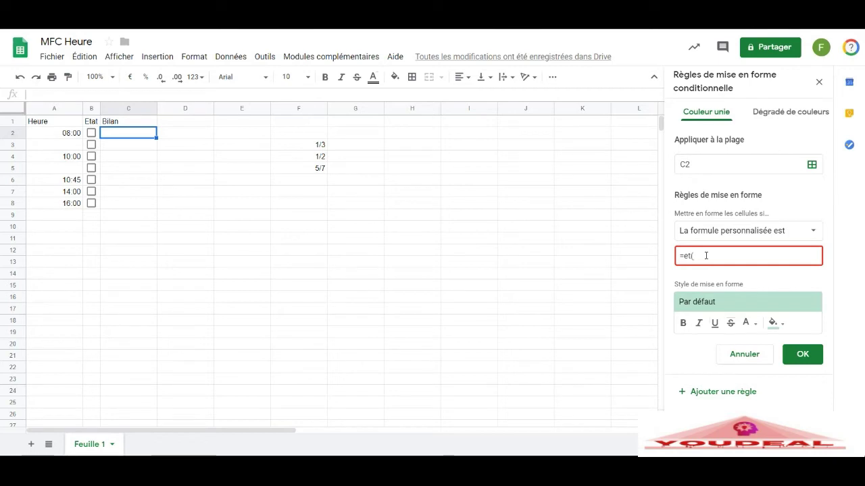
type("A")
type("2")
type(">")
Complete the C2 formula as =et(A2>=1/3;A2<1/2) for times from 8:00 to 12:00.
type("=")
type("1")
type("/3")
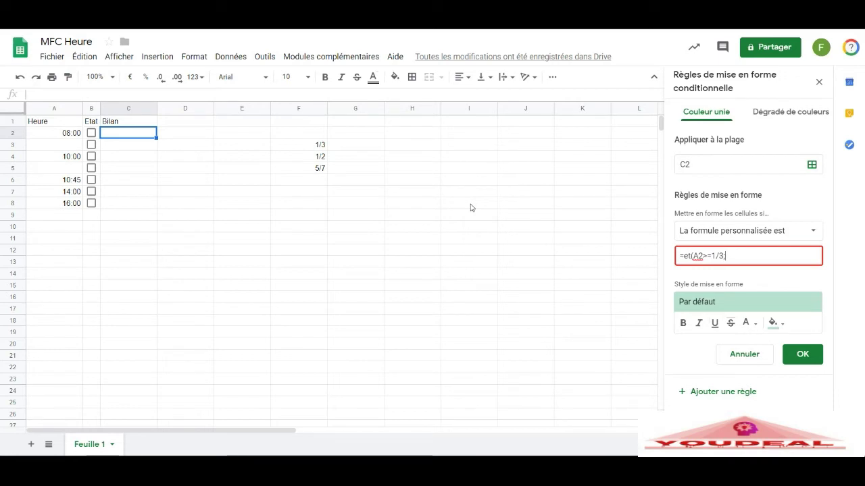
type("A2")
type("<1/2)")
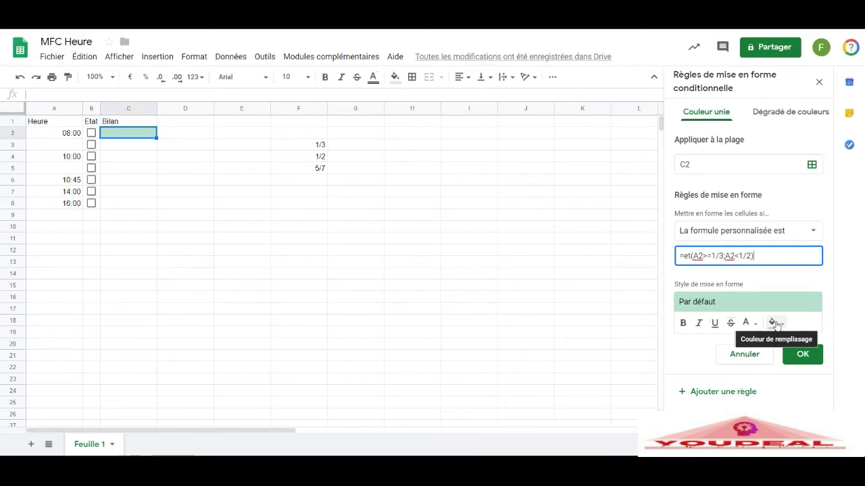
left_click(781, 324)
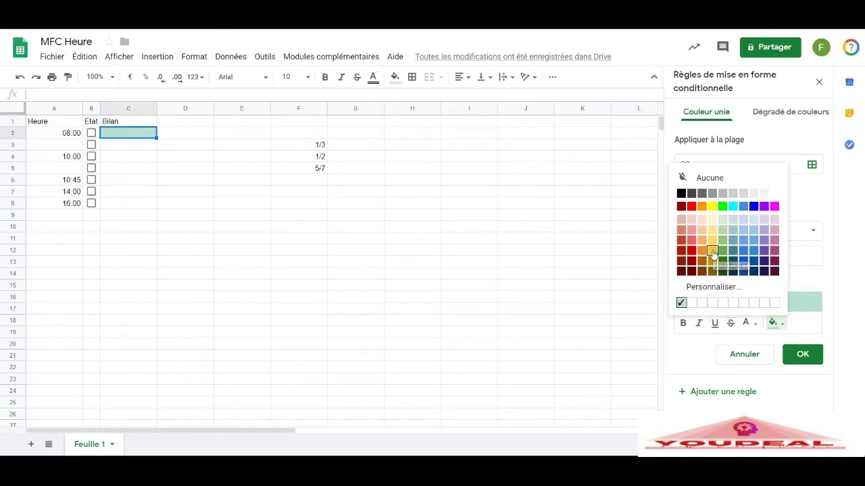
Give the C2 rule a dark yellow 1 fill and save it.
left_click(713, 251)
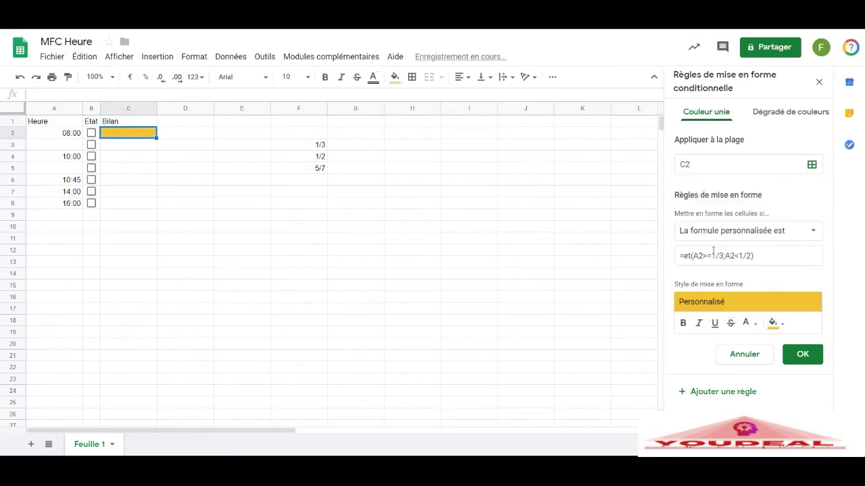
left_click(797, 356)
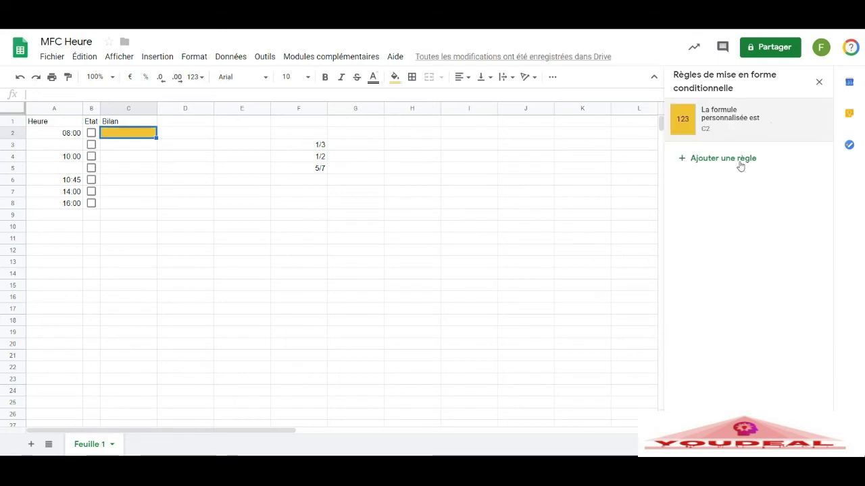
left_click(740, 161)
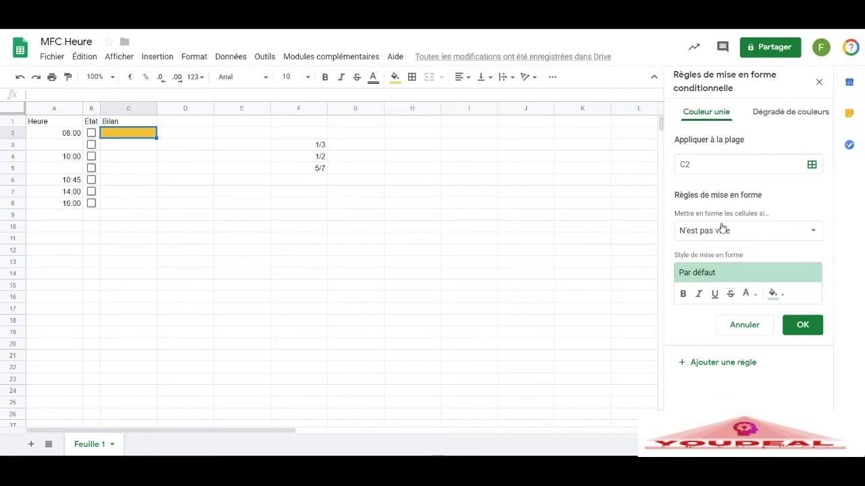
Set the new C2 rule's condition to 'La formule personnalisée est' and focus its formula field.
left_click(814, 234)
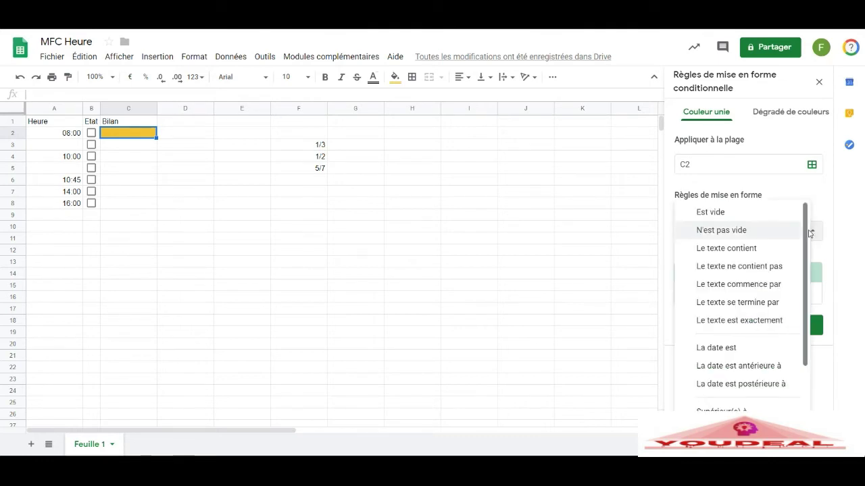
scroll(798, 366, "down", 4)
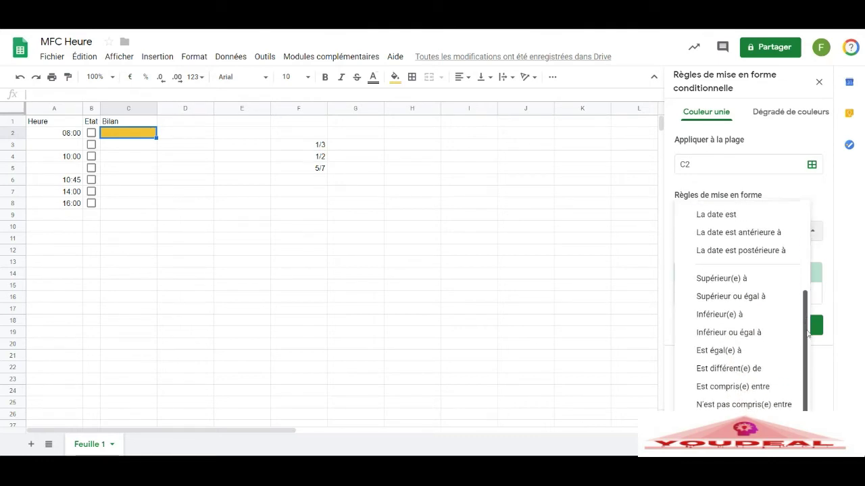
left_click(743, 404)
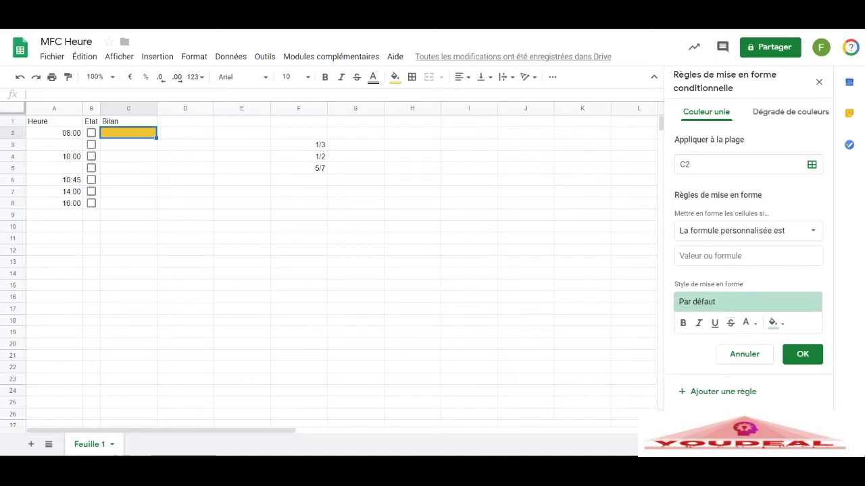
left_click(709, 256)
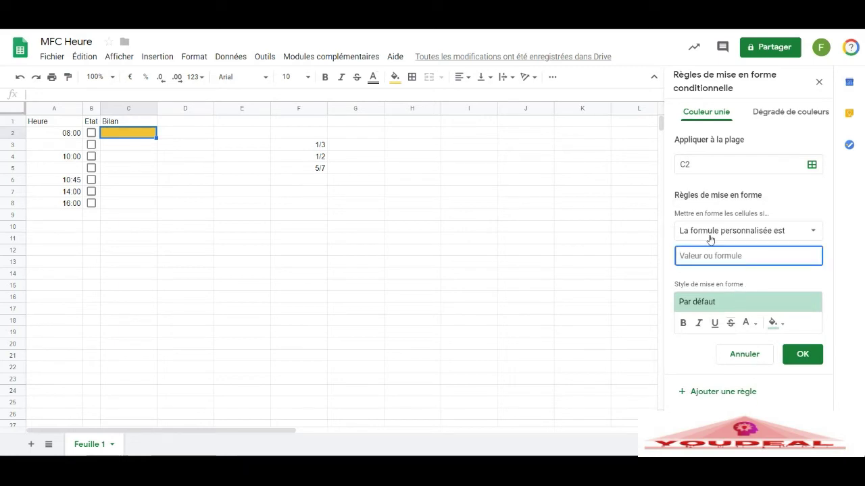
Save a red-fill C2 rule for =et(A2>=1/2;A2<=5/7), then enter test time 07:00 in A2.
type("=")
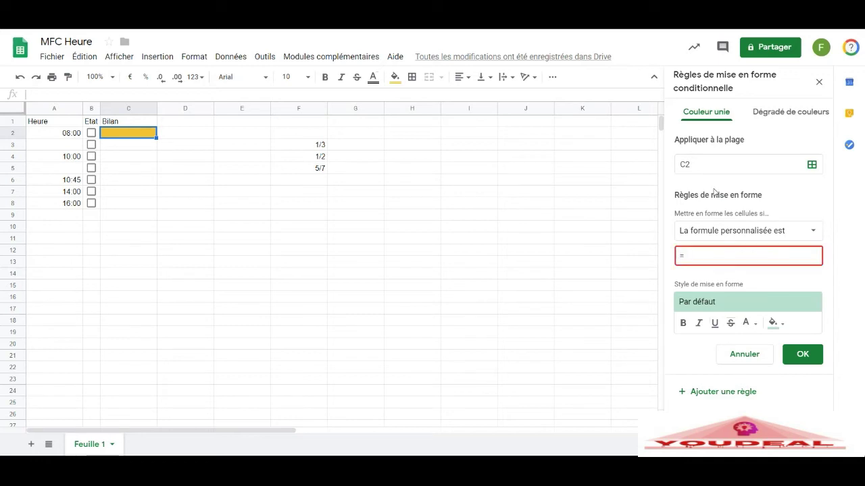
type("et(")
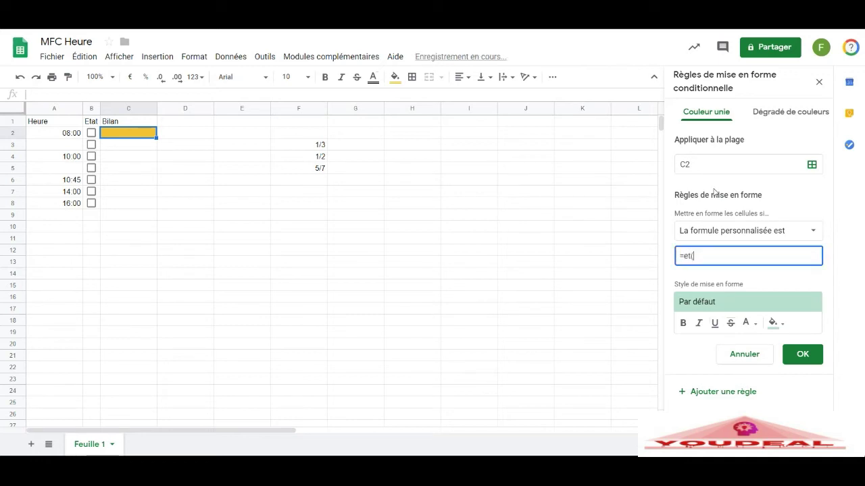
type("A")
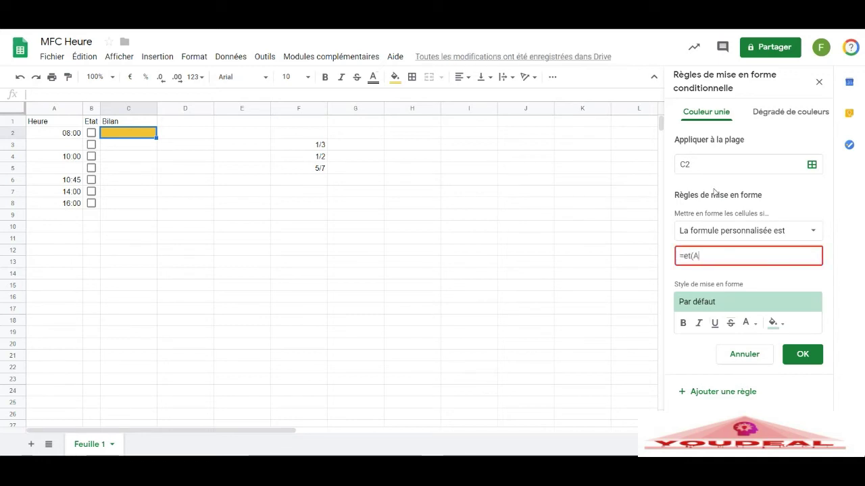
type("2")
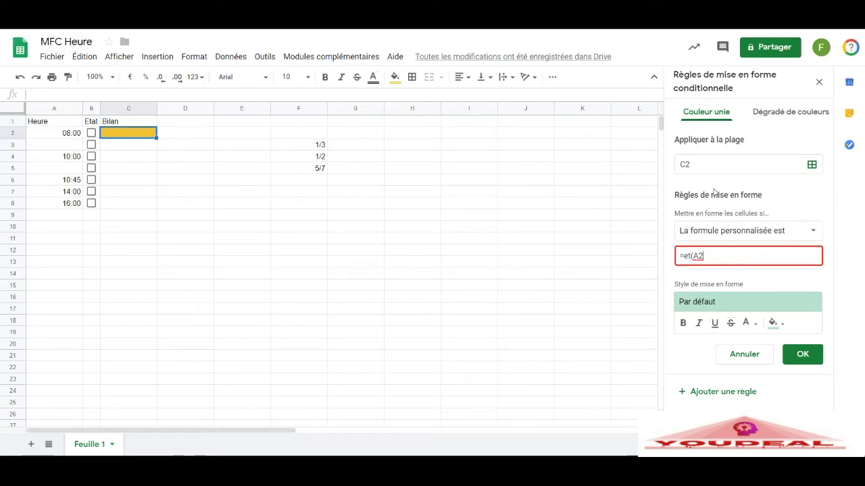
type(">")
type("=1/2")
type(";A2")
type("<=5")
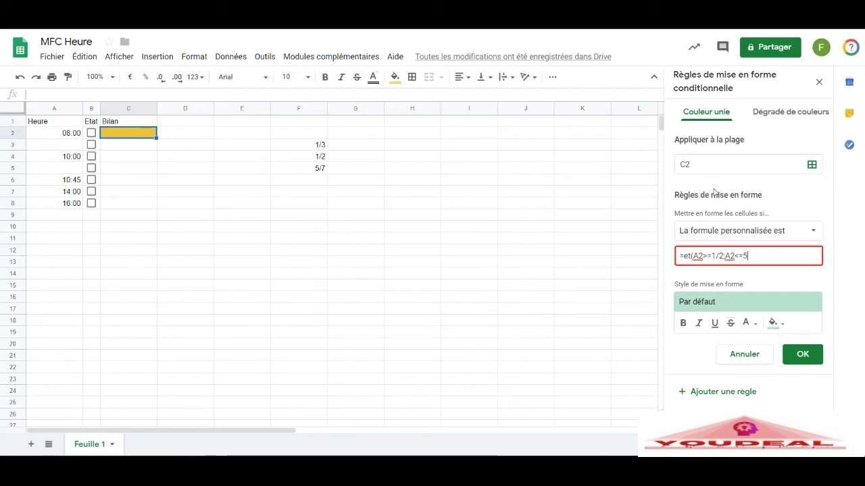
type("/7")
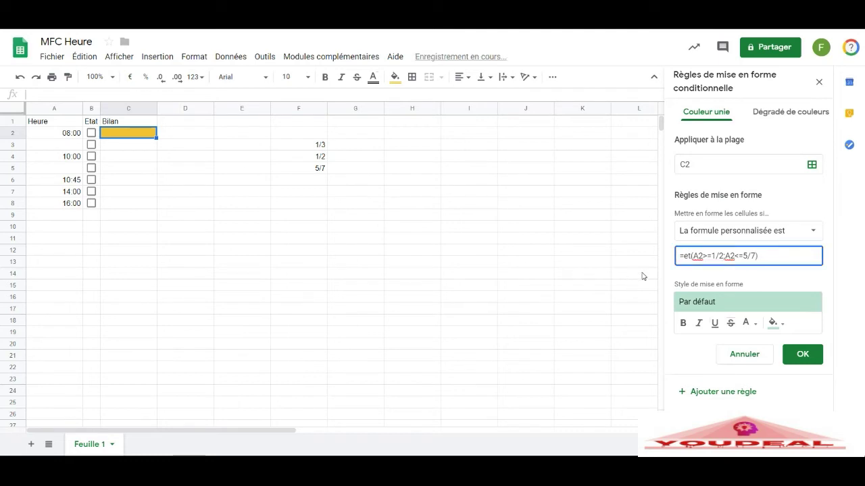
left_click(774, 323)
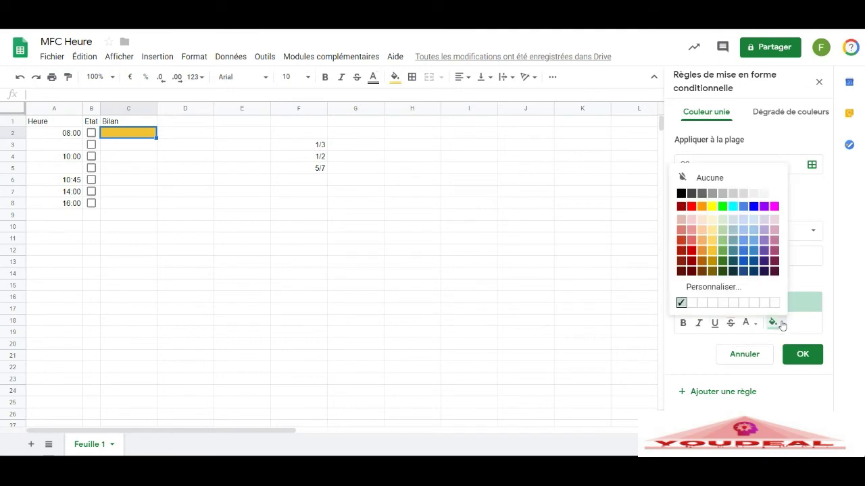
left_click(692, 252)
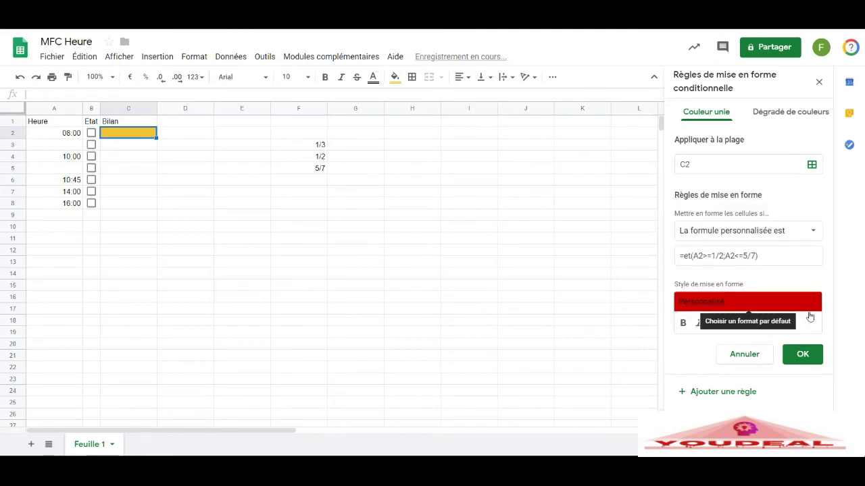
left_click(803, 355)
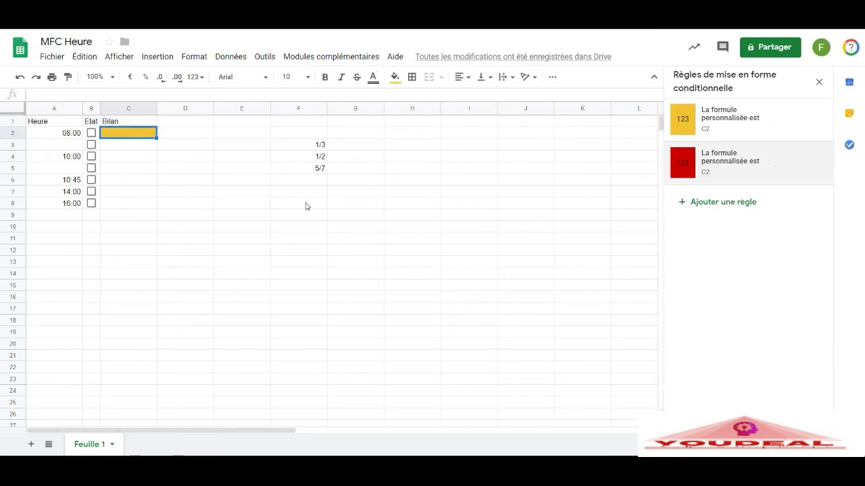
left_click(72, 137)
type("07:00")
key("Return")
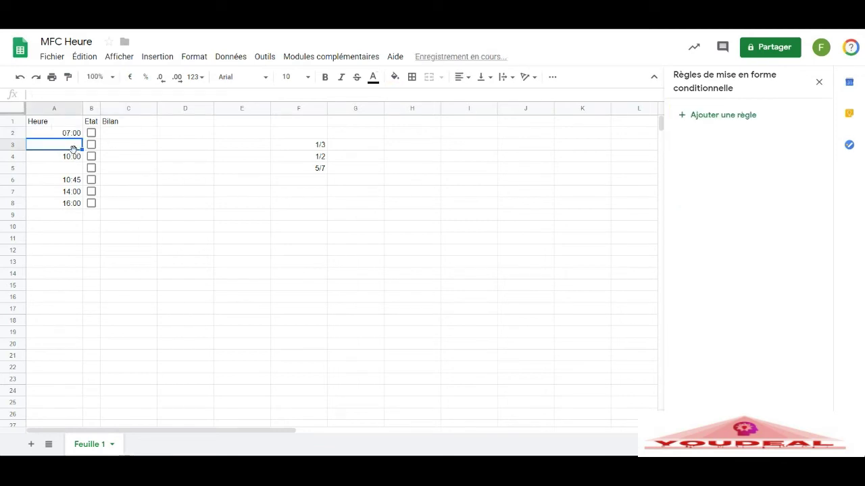
key("Up")
type("0")
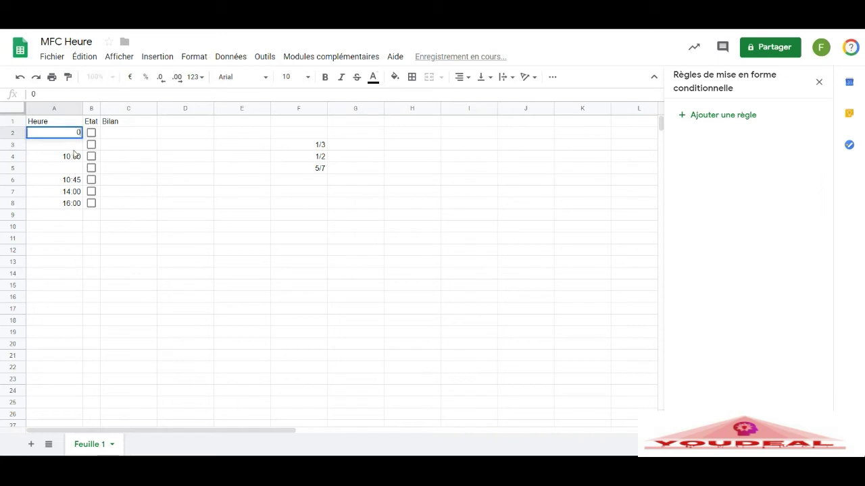
type("9:00")
key("Return")
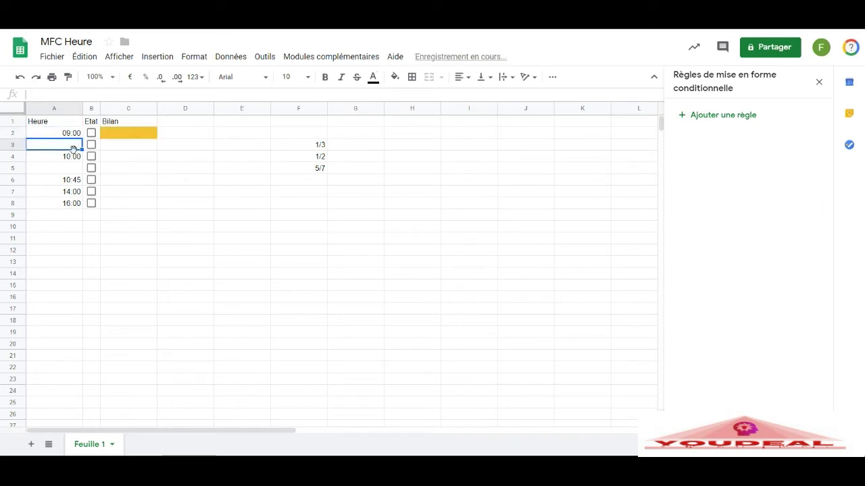
key("Up")
type("14:00")
key("Return")
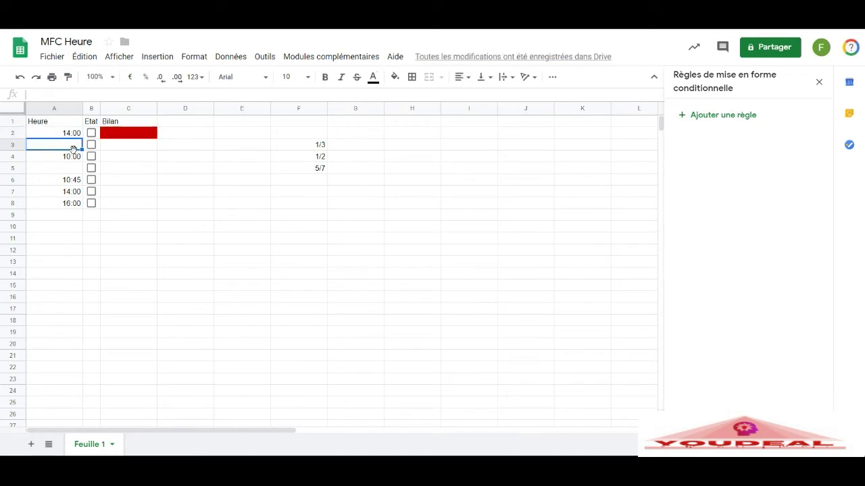
key("Up")
type("17:00")
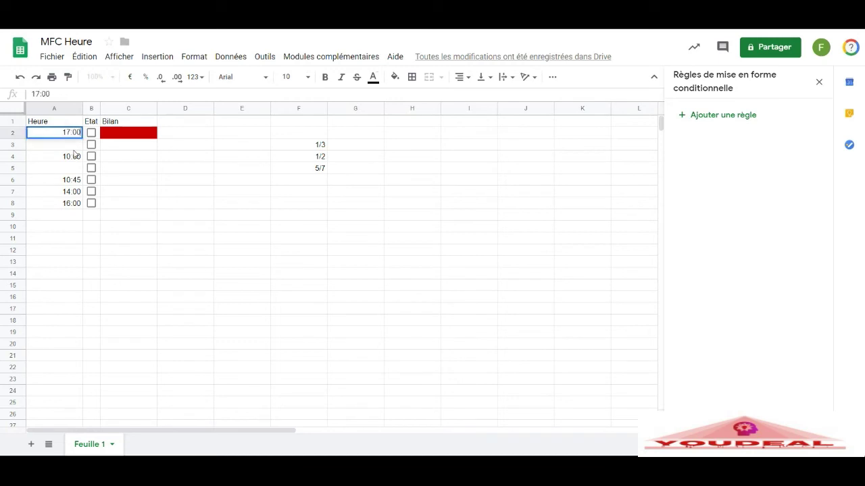
left_click(73, 148)
key("Up")
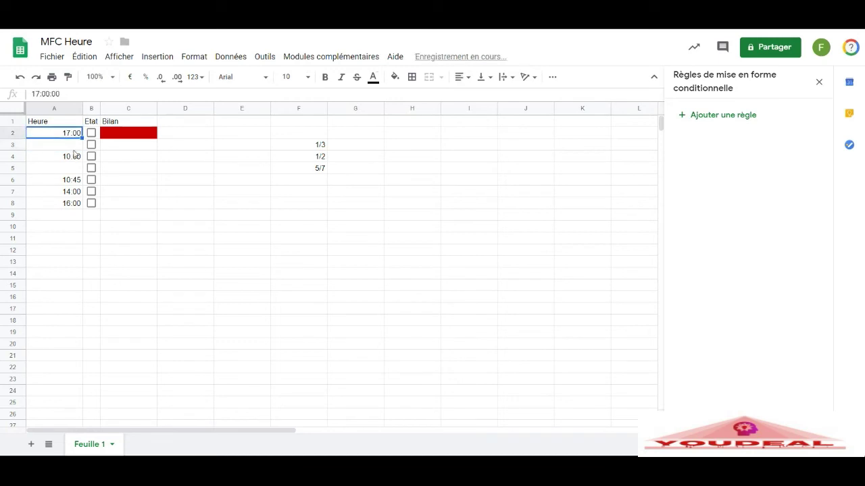
type("12:00")
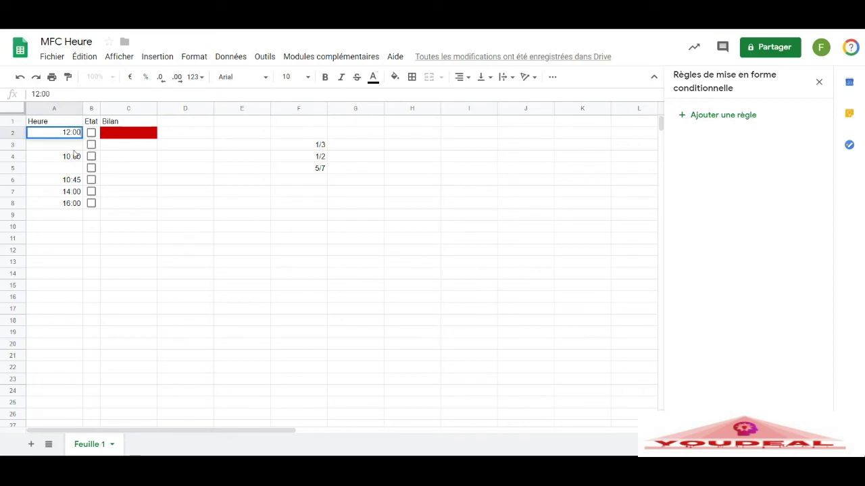
left_click(73, 148)
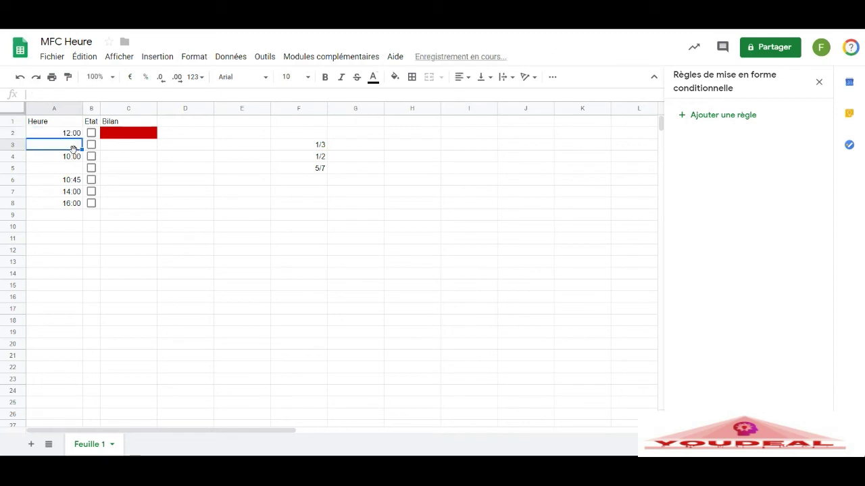
key("Up")
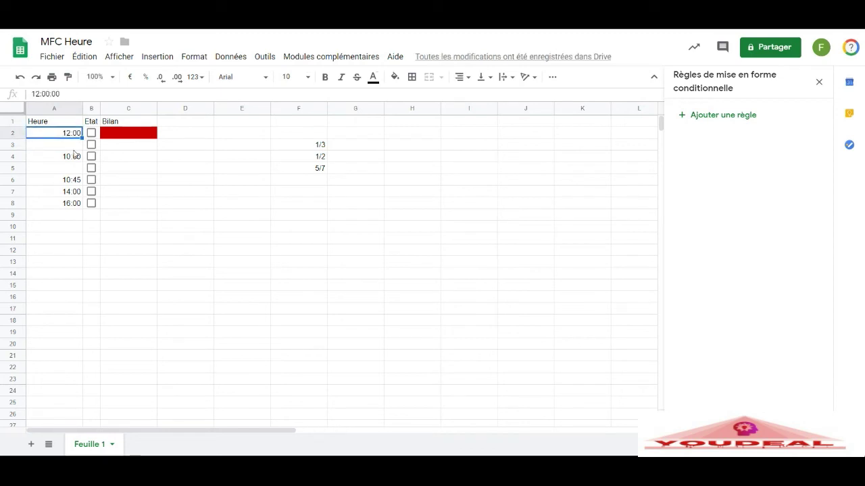
type("11:59:59")
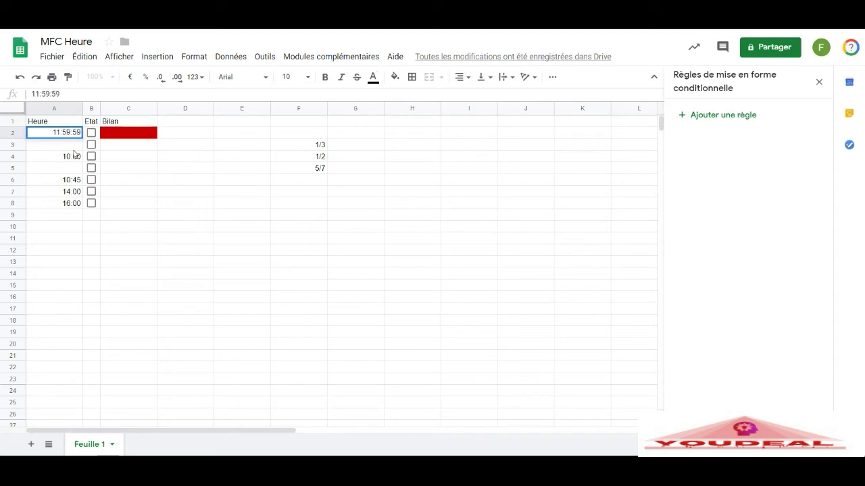
key("Return")
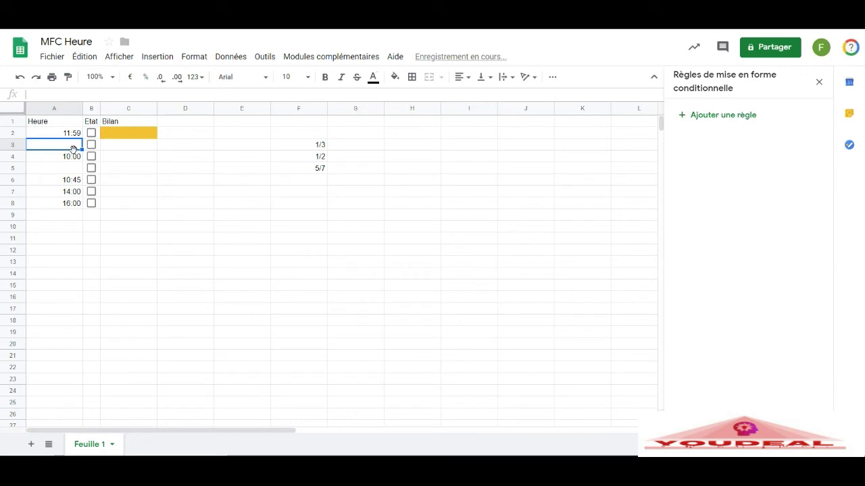
key("Up")
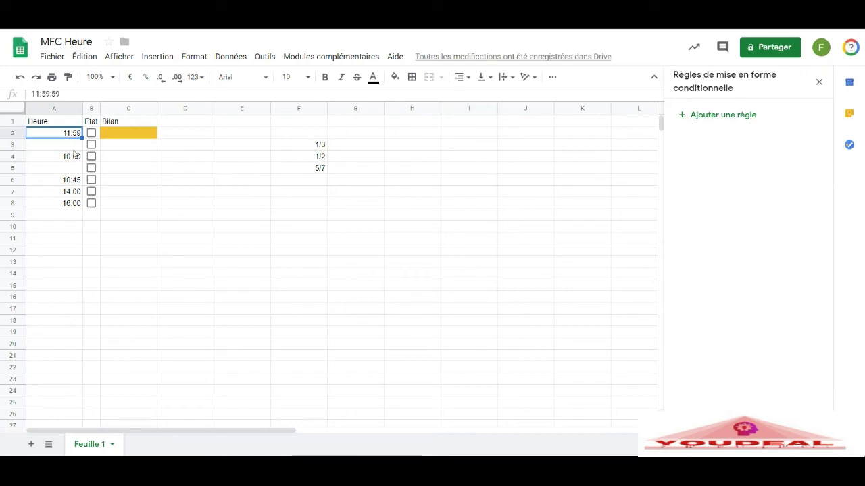
type("08:00")
key("Return")
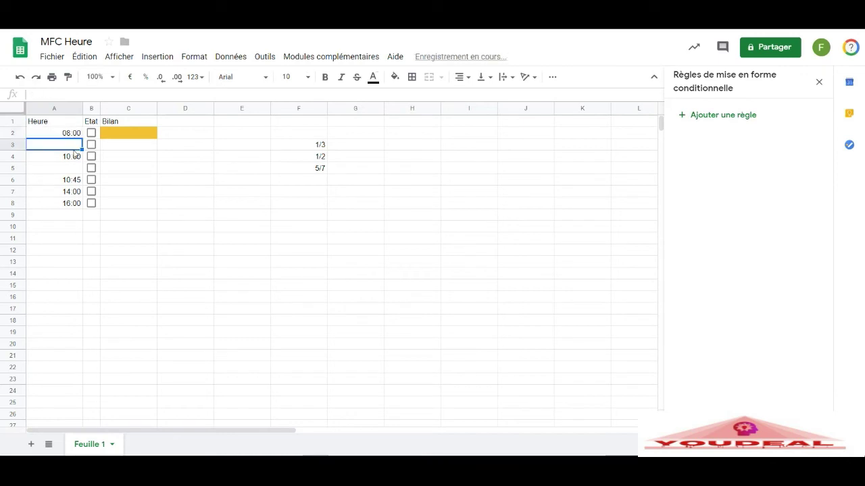
Toggle the B2 checkbox repeatedly to confirm C2 stays yellow with A2 at 08:00.
left_click(121, 136)
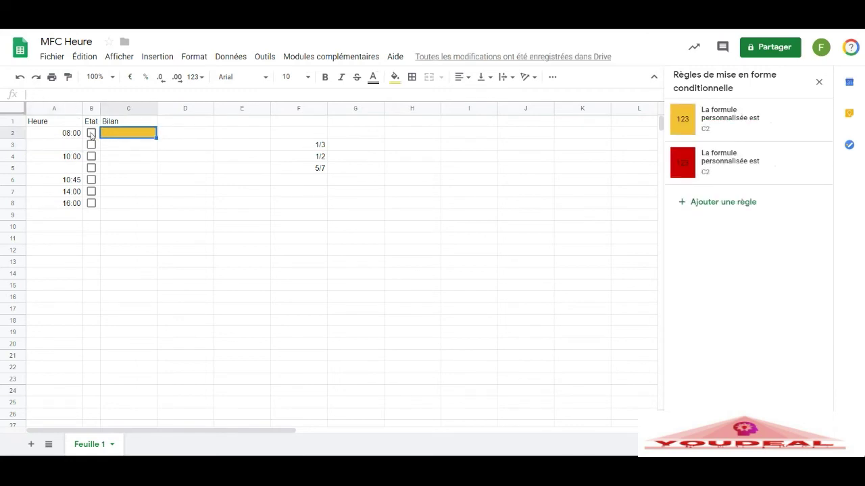
left_click(91, 134)
left_click(91, 134)
left_click(92, 135)
left_click(92, 134)
left_click(90, 137)
left_click(91, 137)
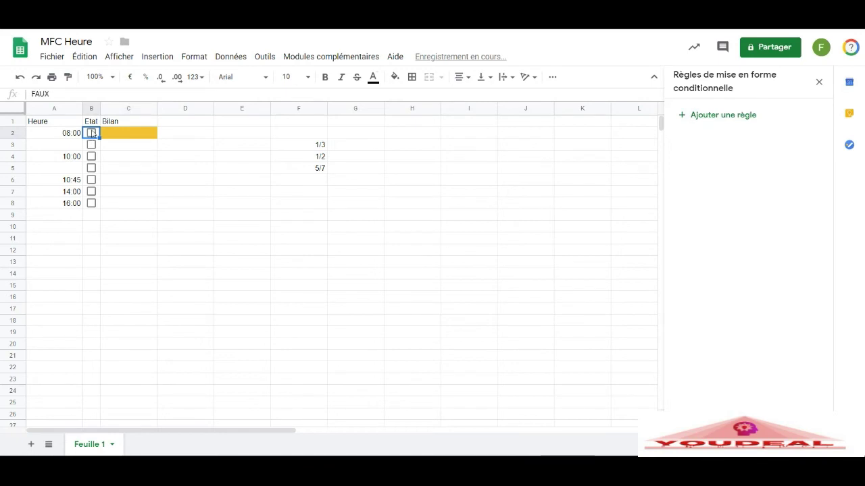
left_click(146, 58)
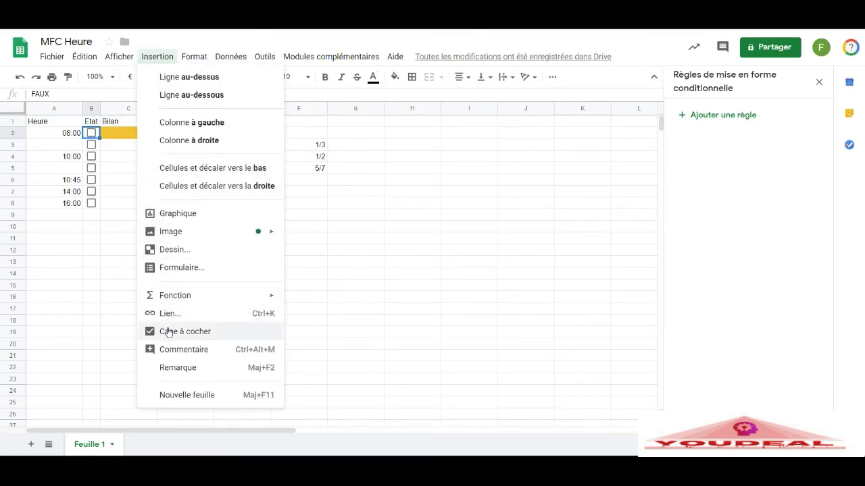
left_click(313, 202)
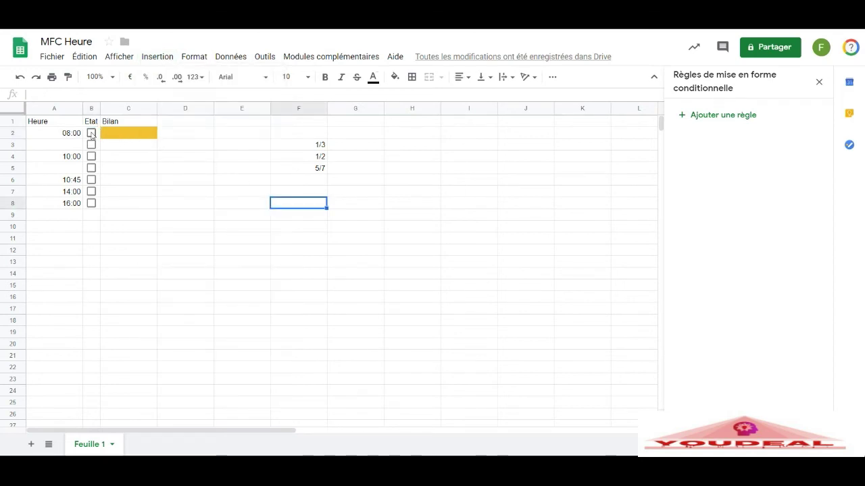
Retest B2 ticked and unticked, then display C2's yellow and red custom-formula rules.
left_click(91, 133)
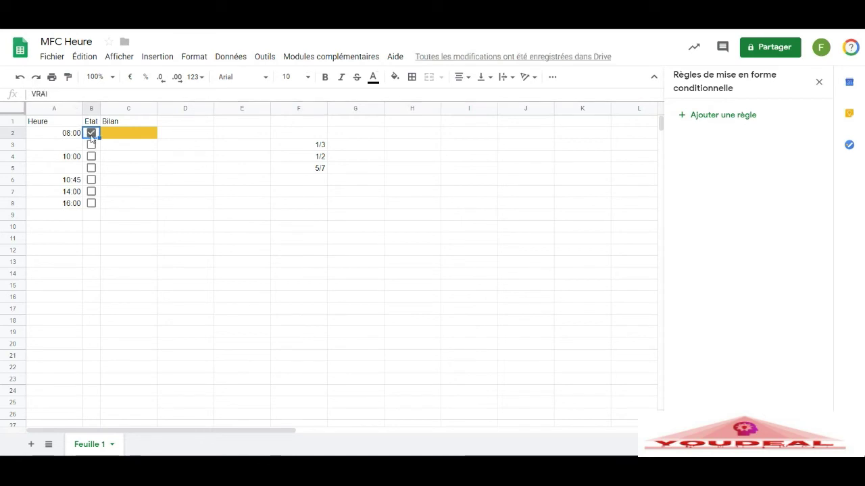
left_click(91, 133)
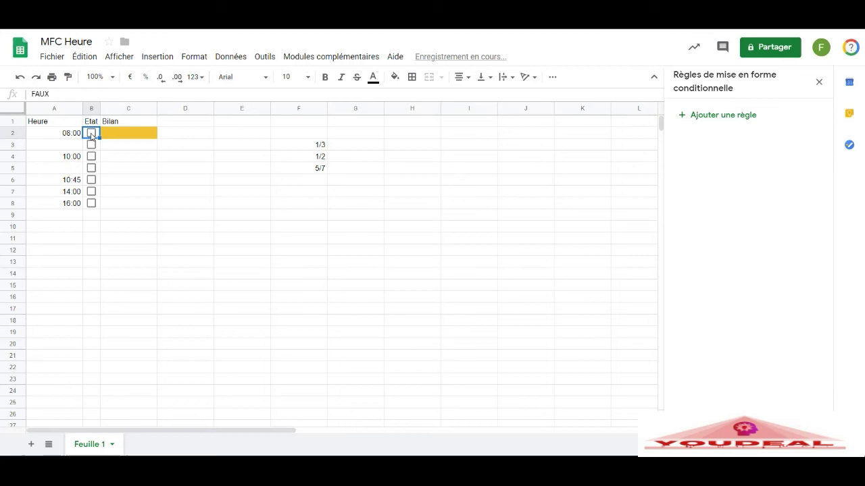
left_click(91, 134)
left_click(91, 134)
left_click(92, 134)
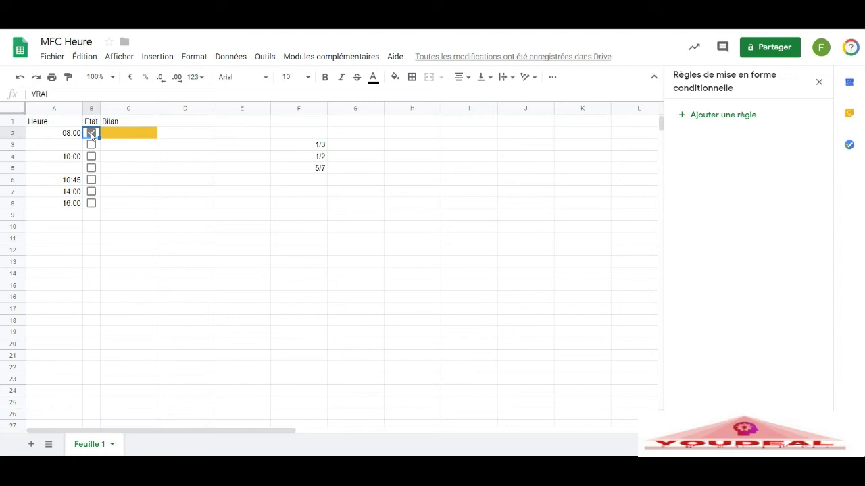
left_click(92, 134)
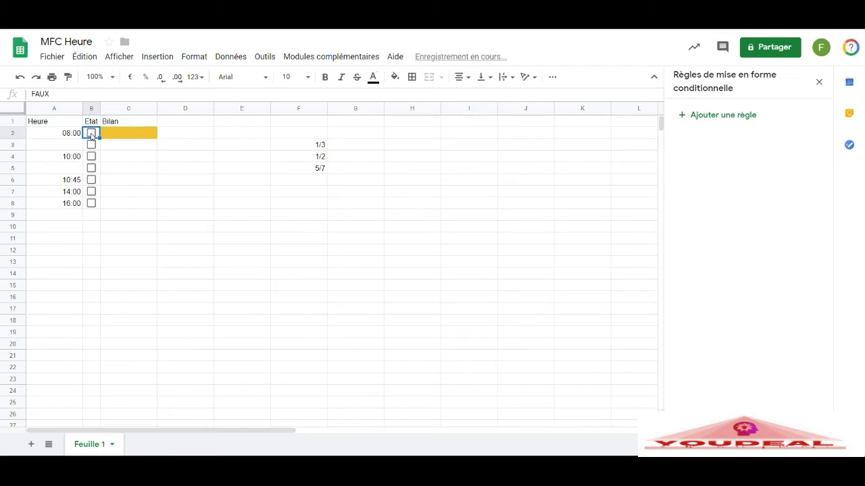
left_click(124, 139)
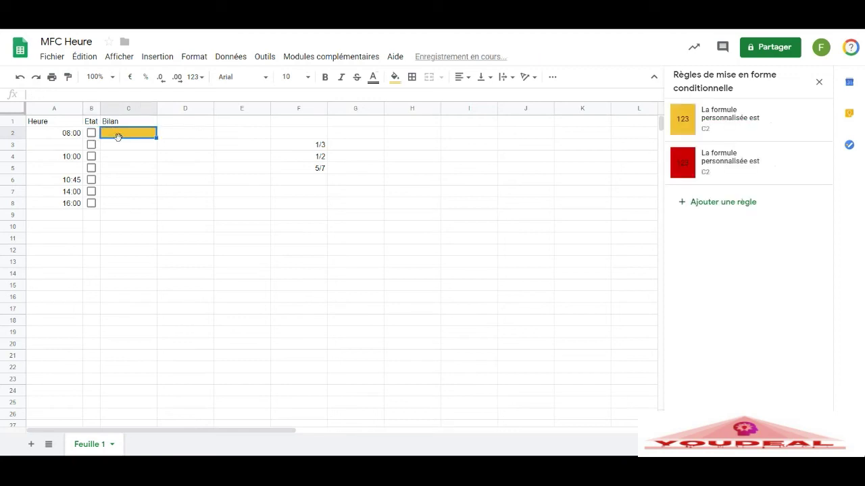
Add a third rule on C2 using custom formula =b2=vrai with a light green fill.
left_click(723, 204)
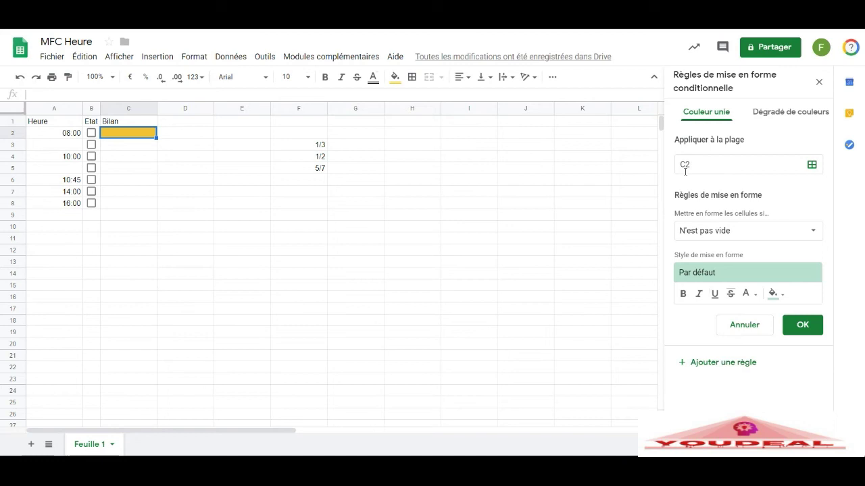
left_click(810, 232)
left_click_drag(803, 236, 803, 350)
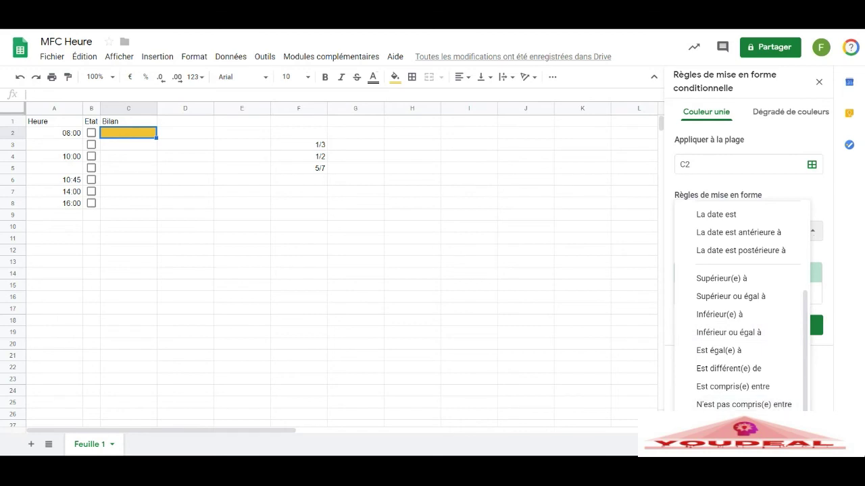
left_click(743, 404)
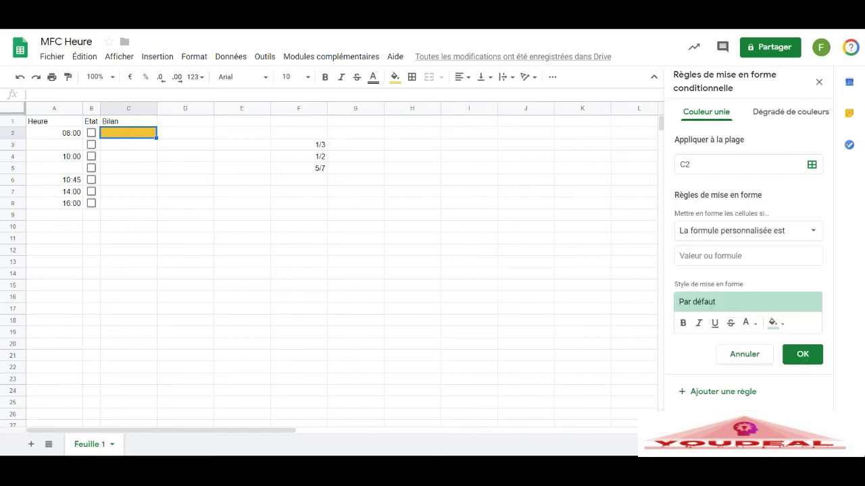
left_click(747, 255)
type("=")
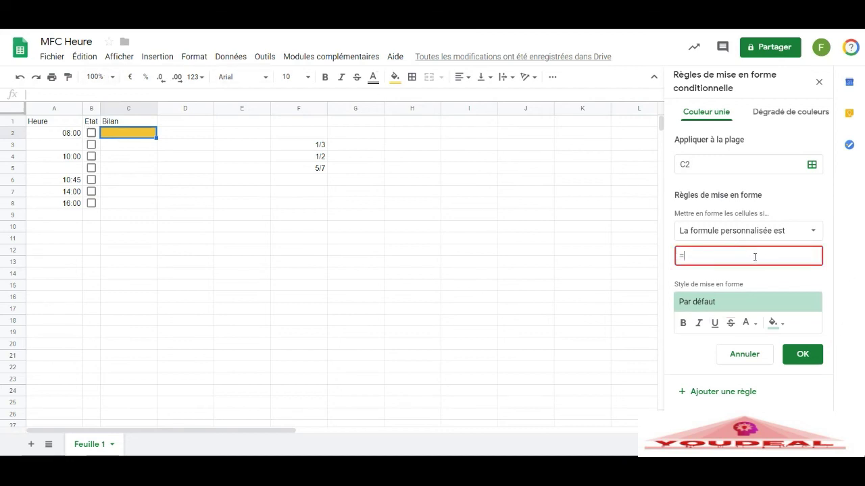
type("b2")
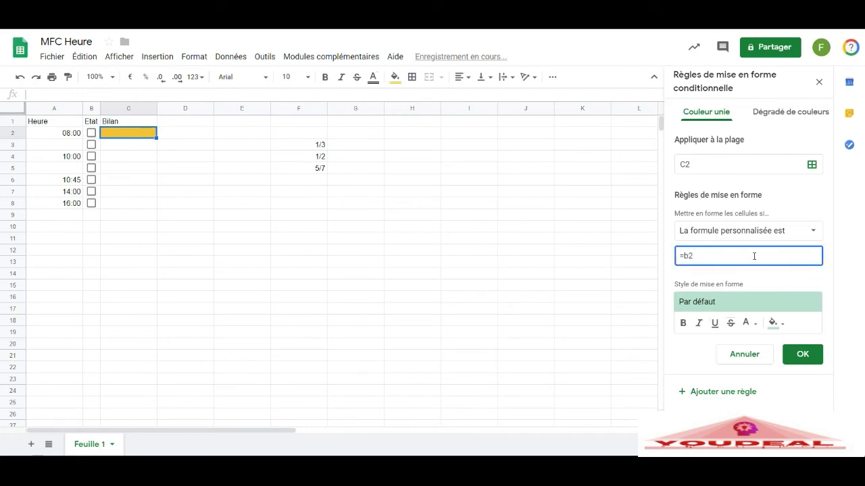
type("i")
left_click(802, 355)
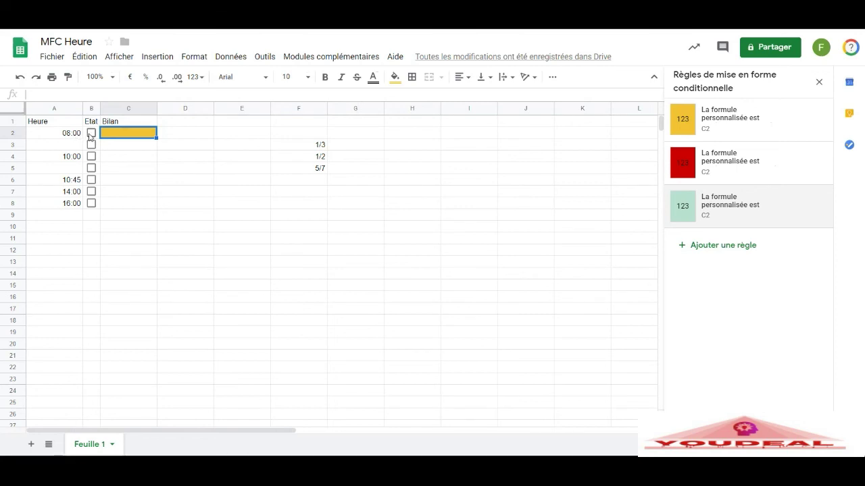
Move the green =b2=vrai rule above the yellow and red rules in C2's list.
mouse_move(675, 210)
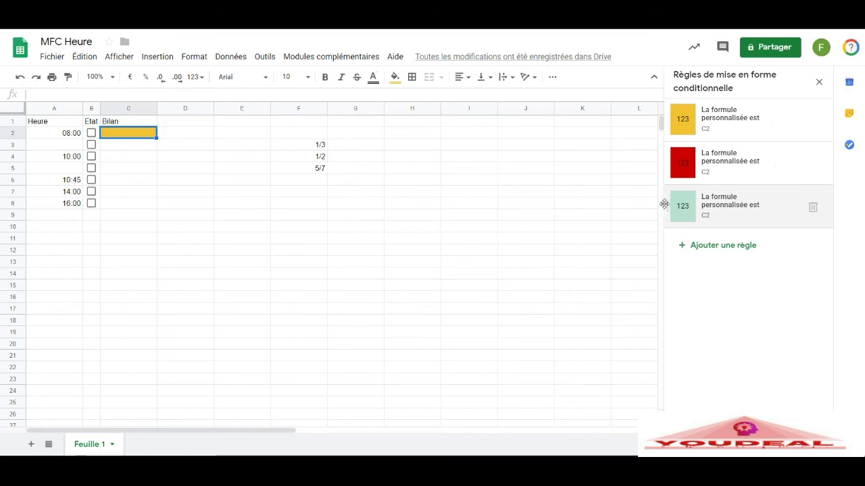
left_click_drag(665, 204, 660, 119)
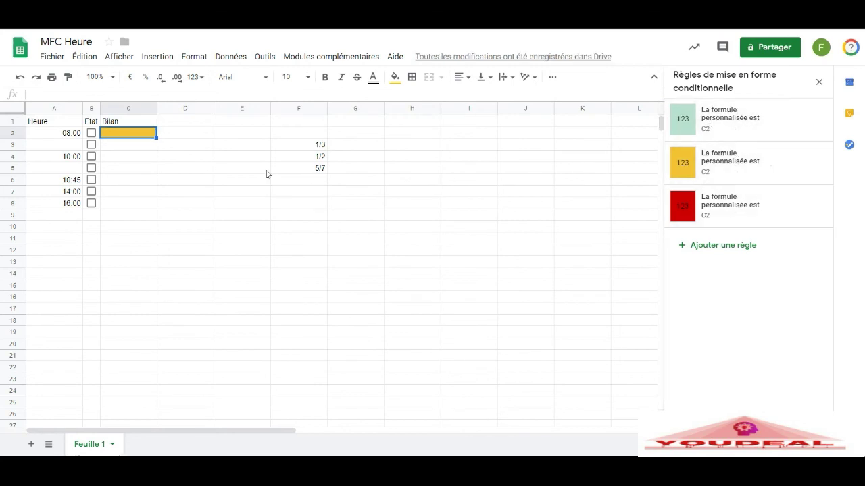
Tick and untick B2 once, then change A2's time to 14:00.
left_click(92, 134)
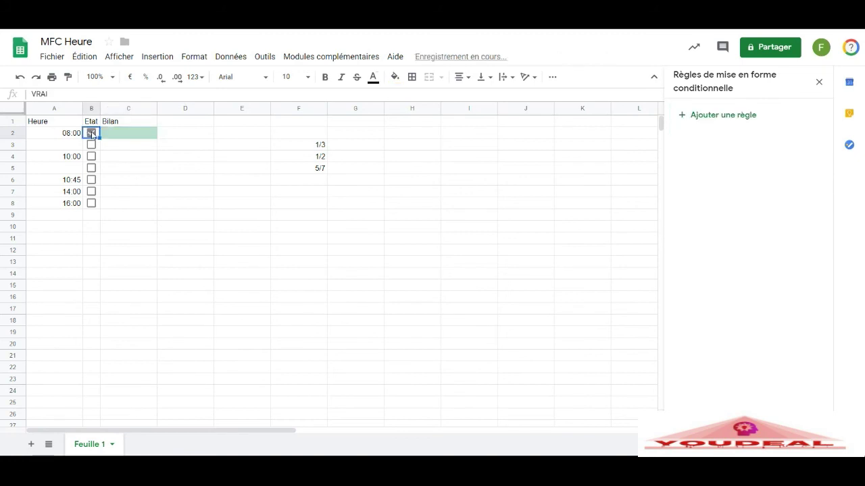
left_click(93, 134)
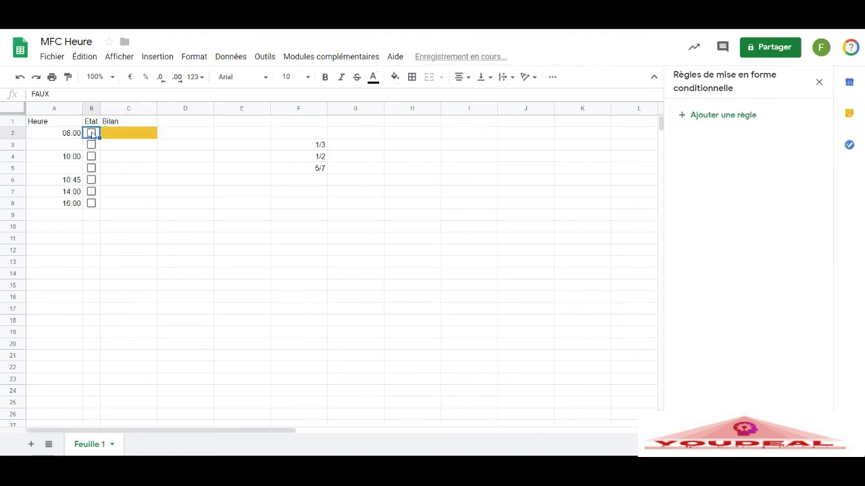
left_click(71, 133)
type("14:00")
key("Return")
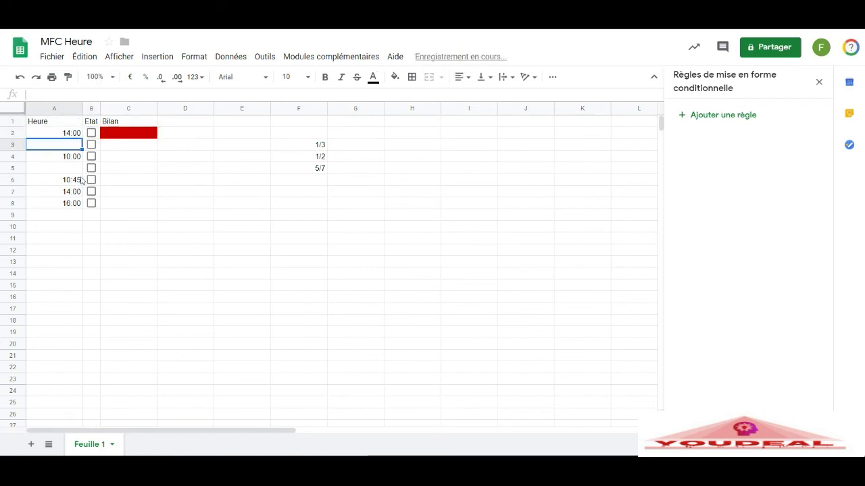
Toggle B2 to confirm C2 turns green when ticked and red when unticked, then review its three rules.
left_click(92, 133)
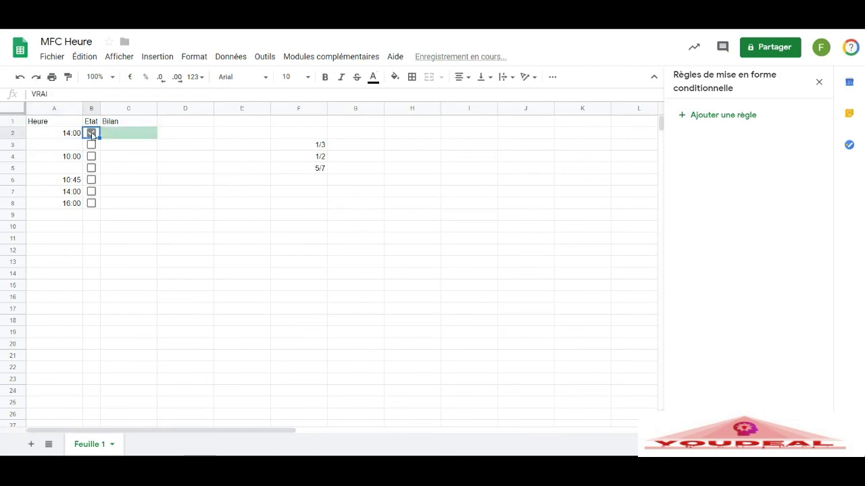
left_click(91, 133)
left_click(92, 133)
left_click(91, 133)
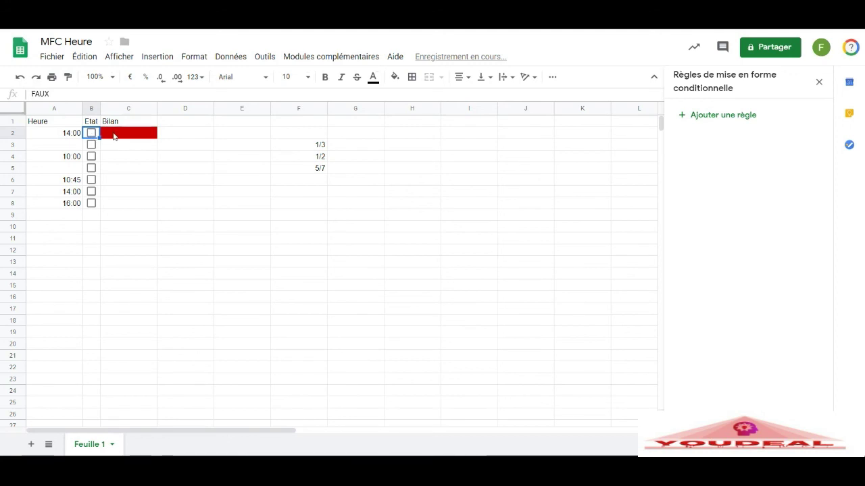
left_click(112, 135)
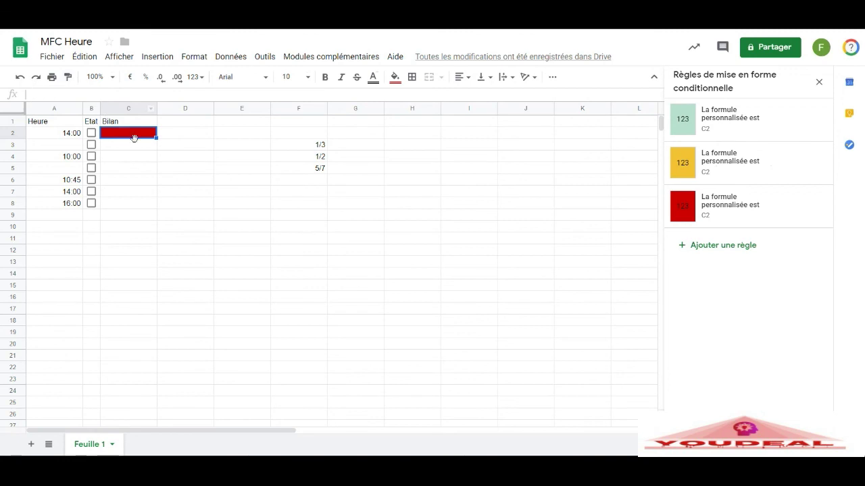
Paint C2's conditional formatting onto C3:C8.
left_click(68, 79)
left_click_drag(130, 145, 125, 205)
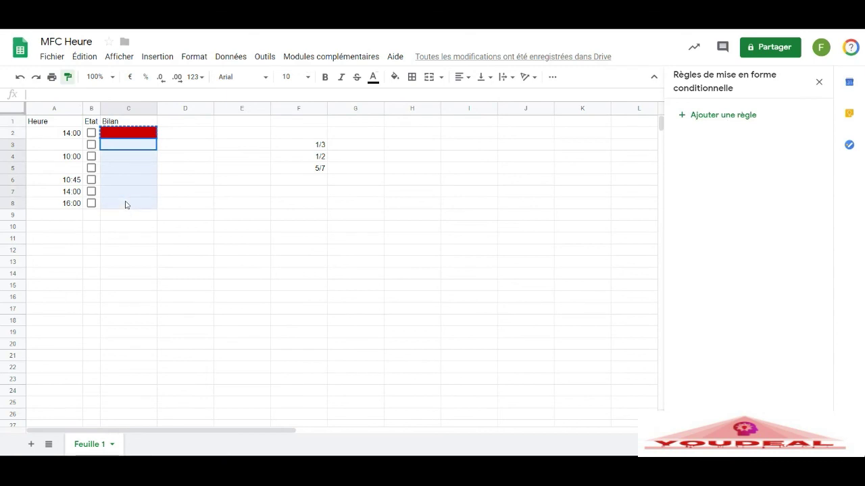
left_click(120, 242)
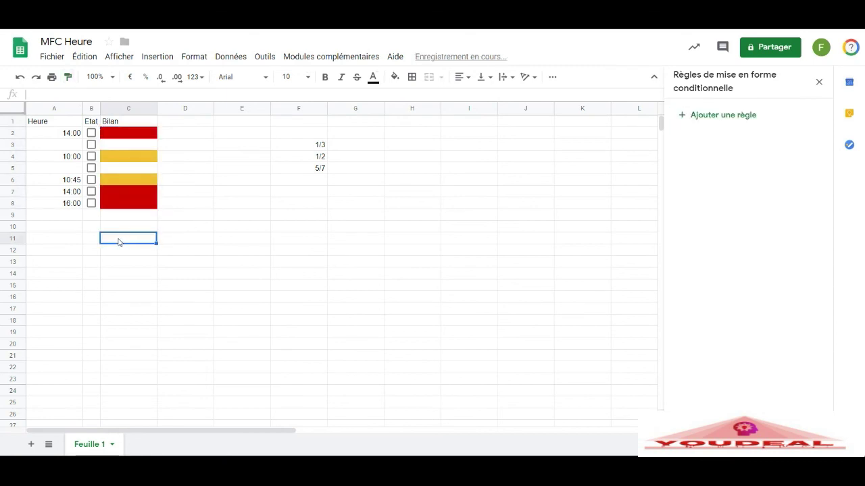
Tick and untick the B3, B5 and B6 checkboxes to test the Bilan colours.
left_click(91, 145)
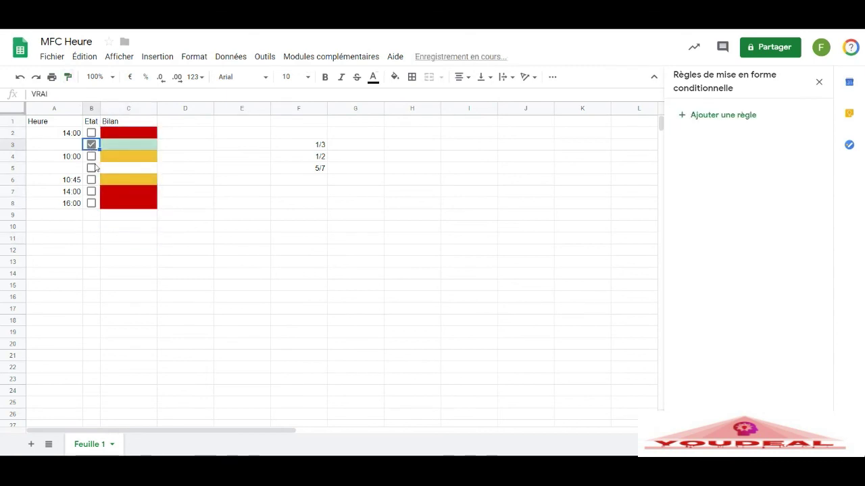
left_click(93, 168)
left_click(92, 180)
left_click(92, 179)
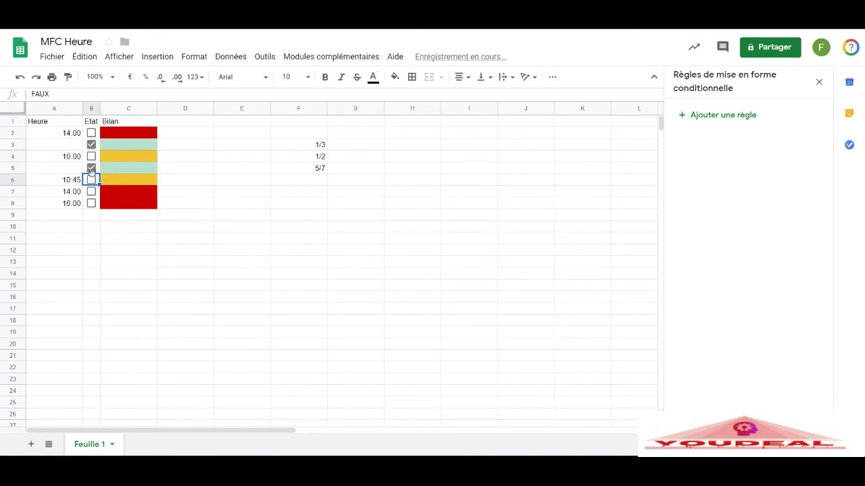
left_click(92, 168)
left_click(91, 145)
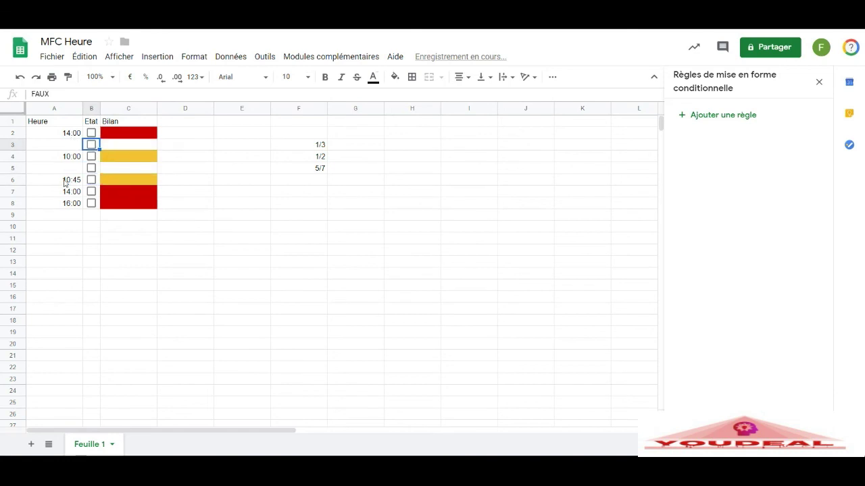